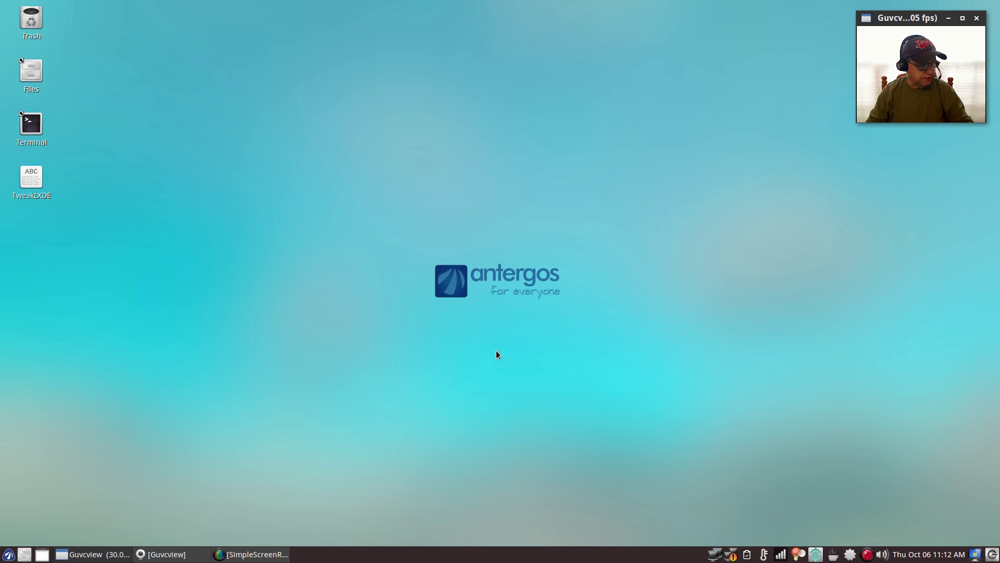
Lower the panel icon size from 30 to 26 pixels on the Panel Settings Geometry tab
{"action": "right_click", "coordinate": [346, 555]}
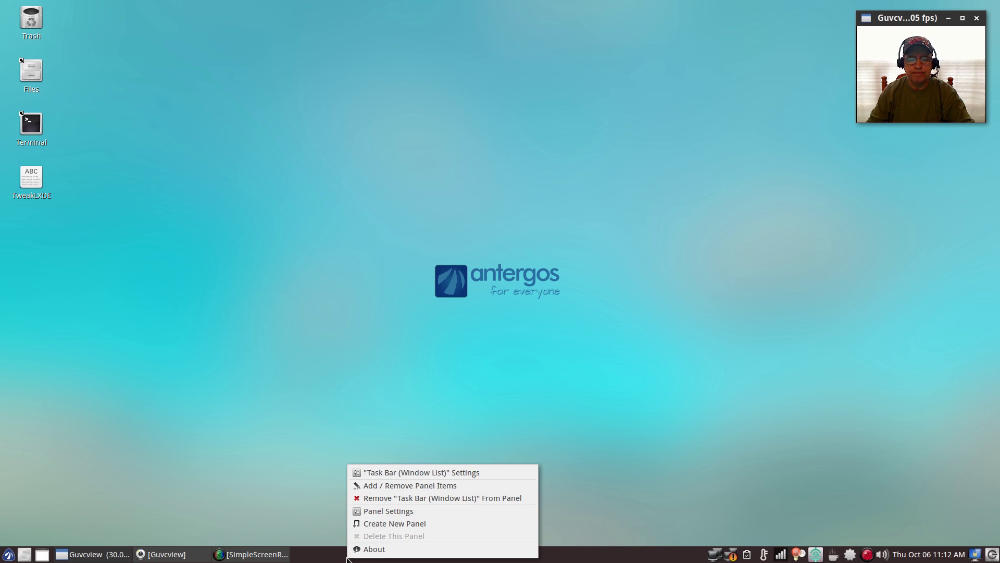
{"action": "left_click", "coordinate": [390, 513]}
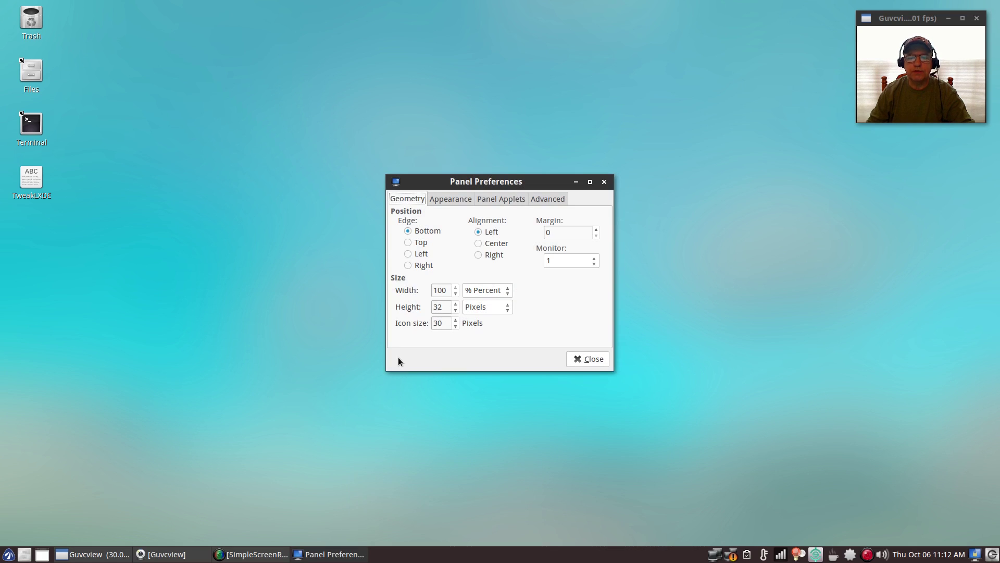
{"action": "left_click", "coordinate": [454, 326]}
{"action": "left_click", "coordinate": [455, 326]}
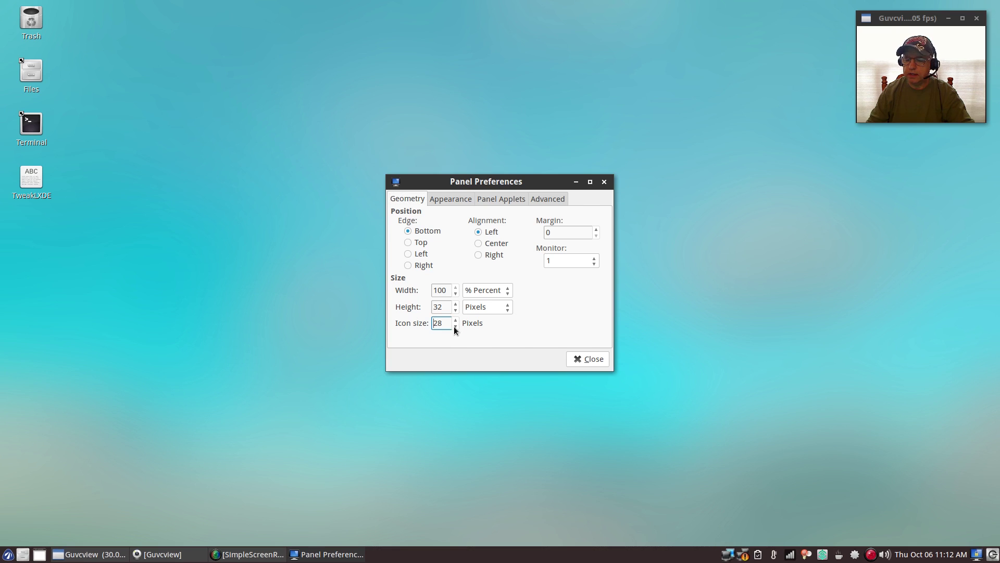
{"action": "left_click", "coordinate": [454, 326]}
{"action": "left_click", "coordinate": [454, 326]}
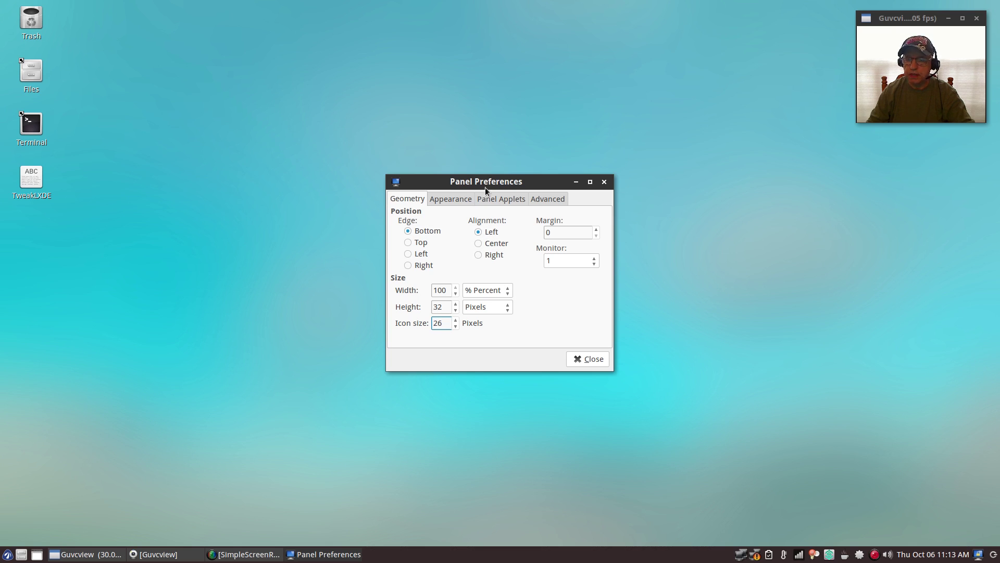
Make the solid panel background semi-transparent with opacity 157
{"action": "left_click", "coordinate": [447, 200]}
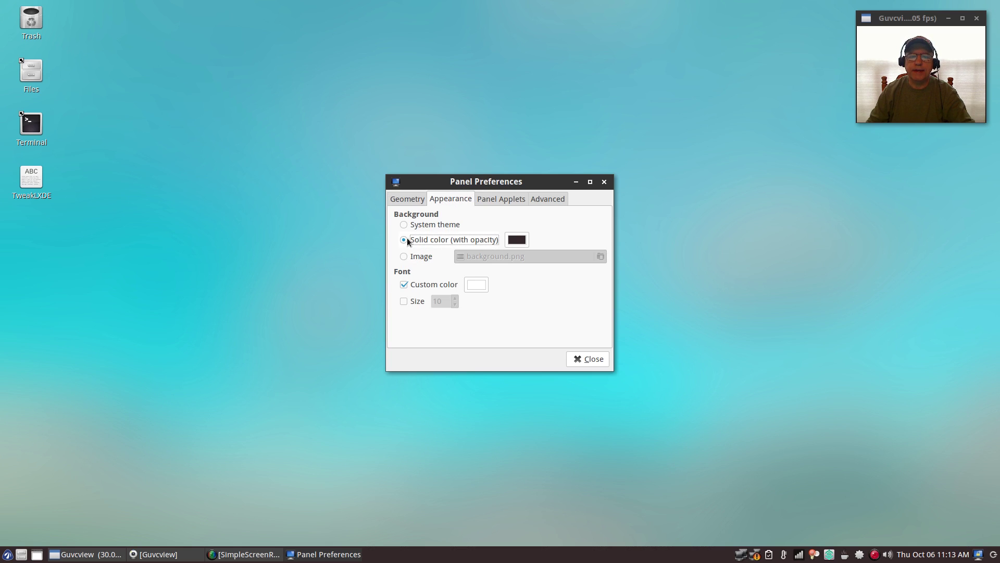
{"action": "left_click", "coordinate": [517, 246]}
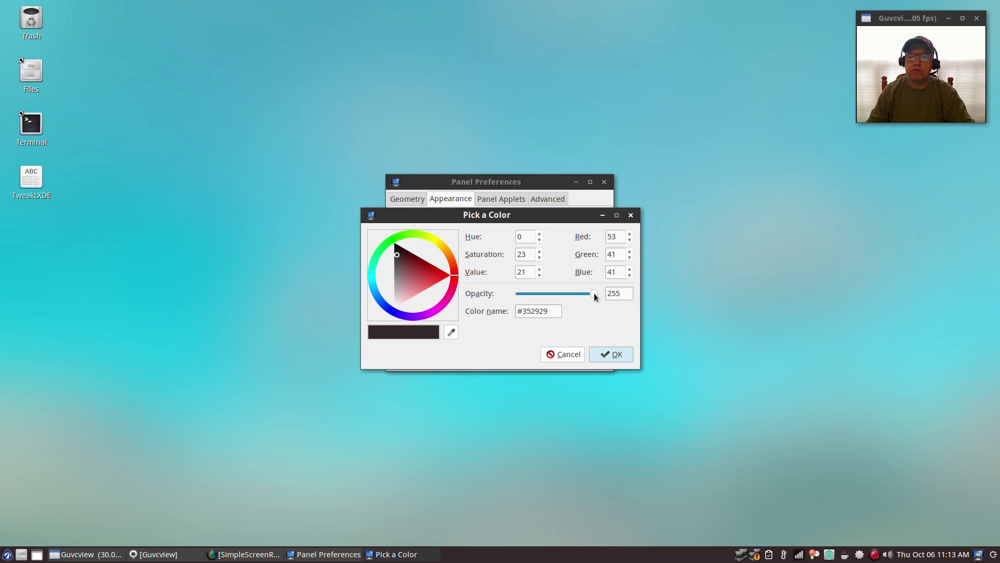
{"action": "left_click_drag", "start_coordinate": [594, 292], "coordinate": [565, 293]}
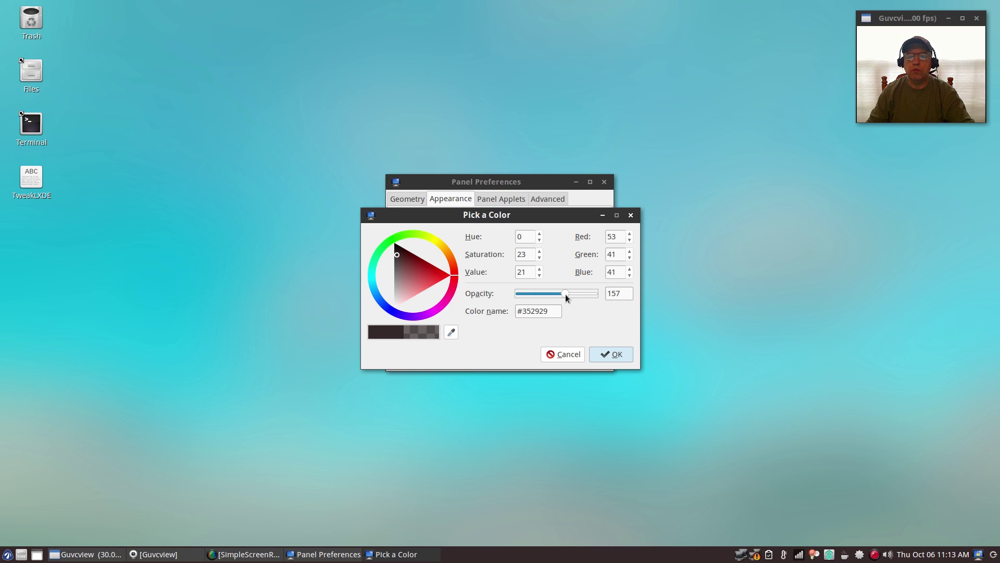
{"action": "left_click", "coordinate": [615, 354]}
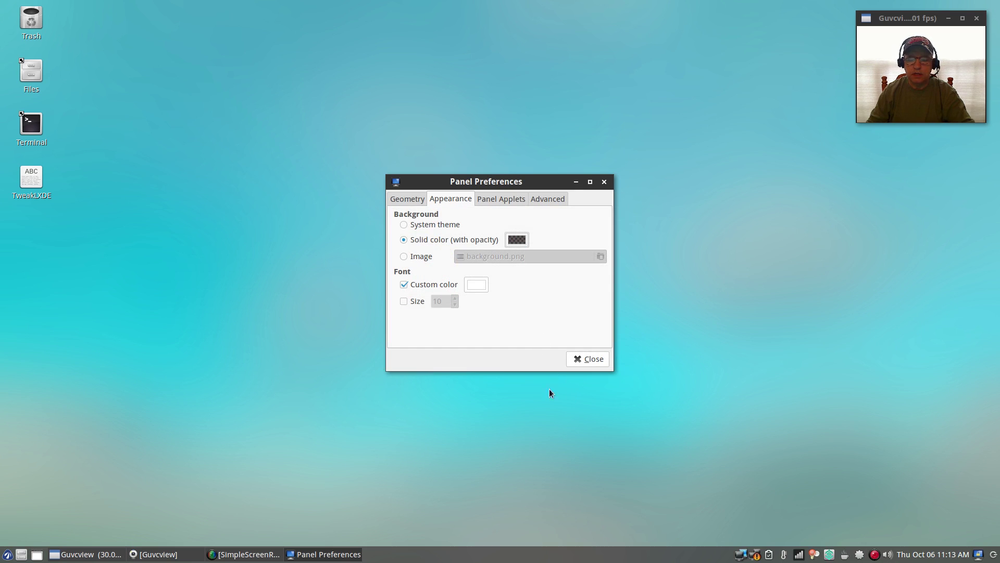
Restore background opacity to 255, try System theme, then return to Solid color
{"action": "left_click", "coordinate": [519, 240]}
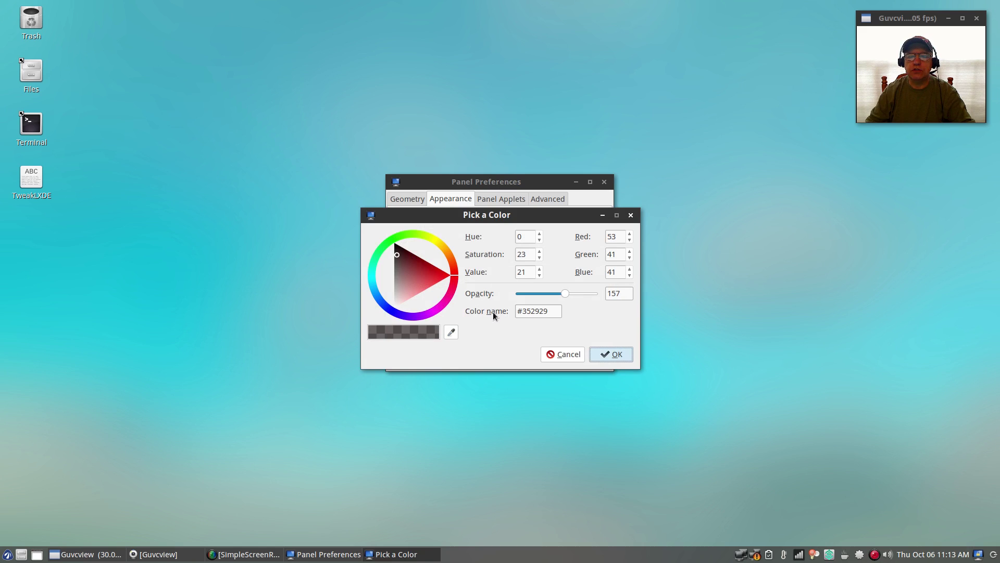
{"action": "left_click_drag", "start_coordinate": [565, 294], "coordinate": [592, 301]}
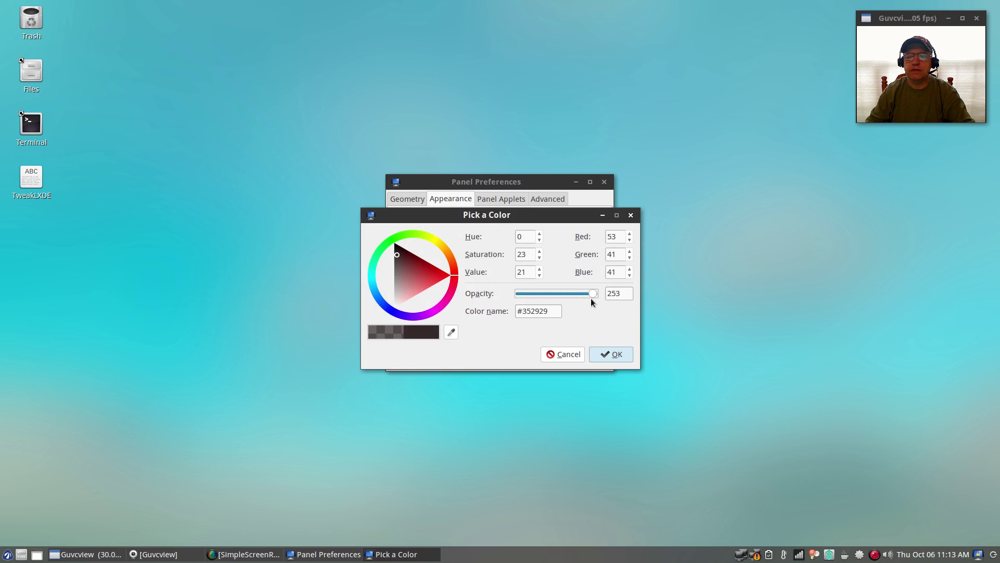
{"action": "left_click", "coordinate": [620, 352]}
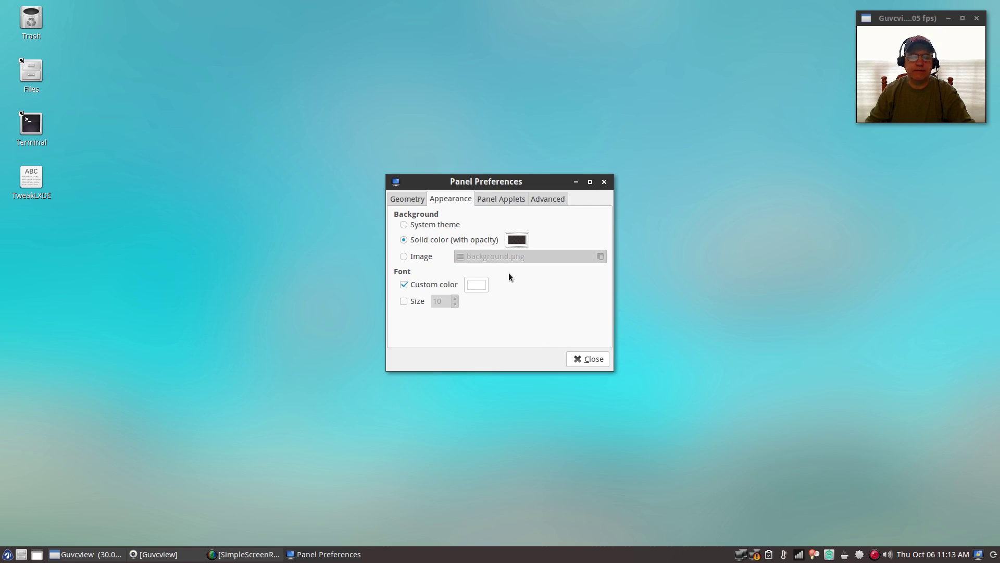
{"action": "left_click", "coordinate": [403, 225]}
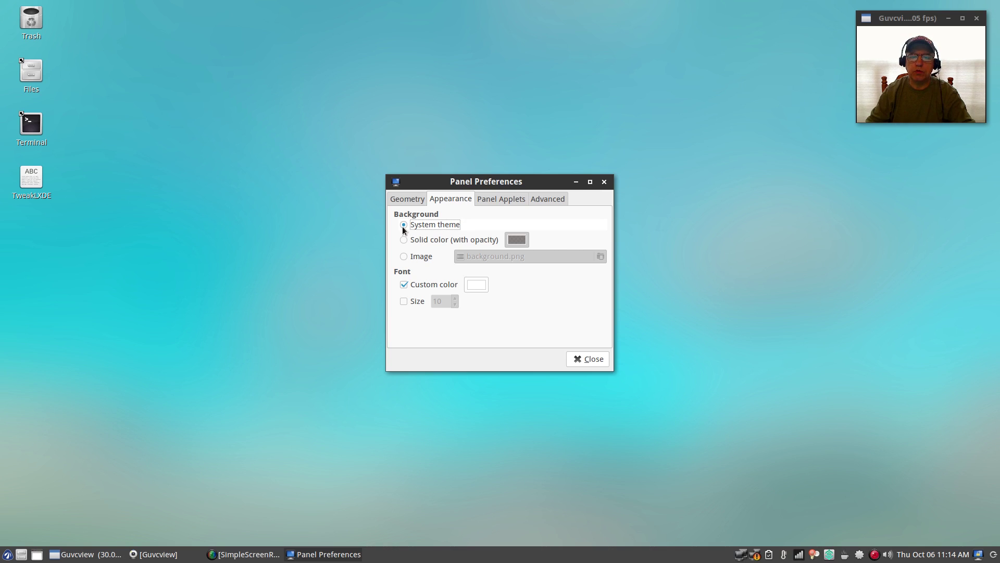
{"action": "left_click", "coordinate": [404, 240]}
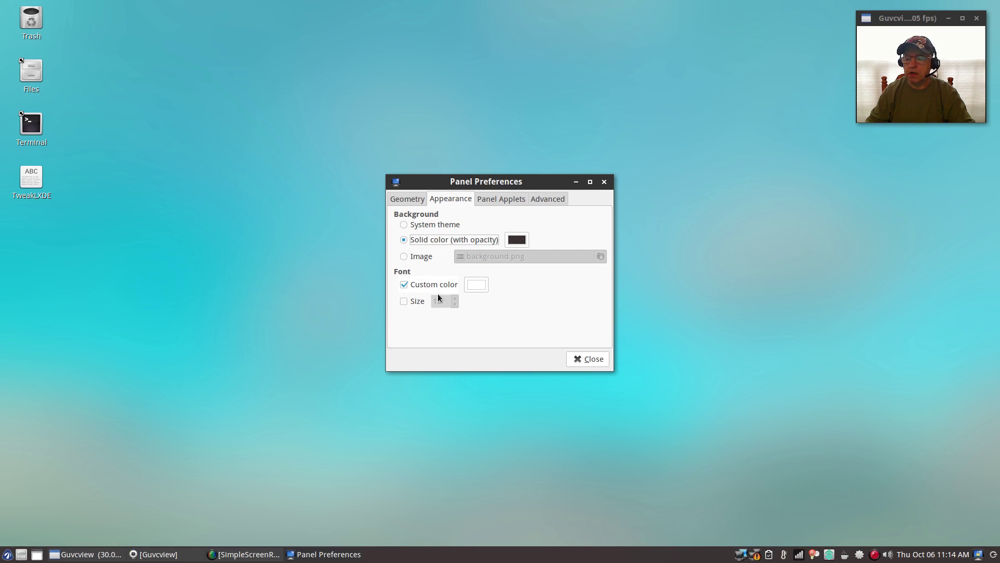
Toggle the custom font size off again, review the Panel Applets and Advanced tabs, and close Panel Preferences
{"action": "left_click", "coordinate": [403, 301]}
{"action": "left_click", "coordinate": [403, 301]}
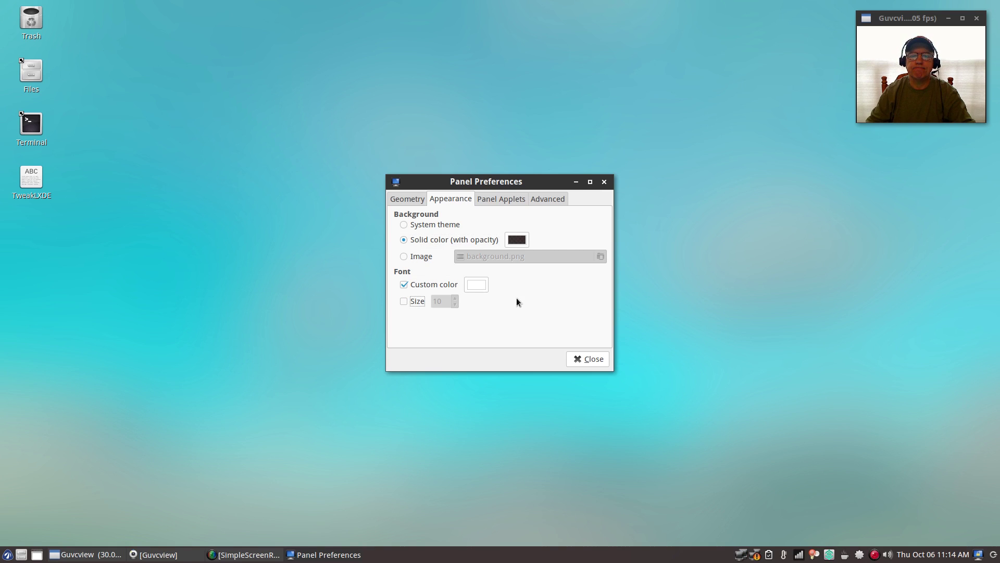
{"action": "left_click", "coordinate": [498, 201]}
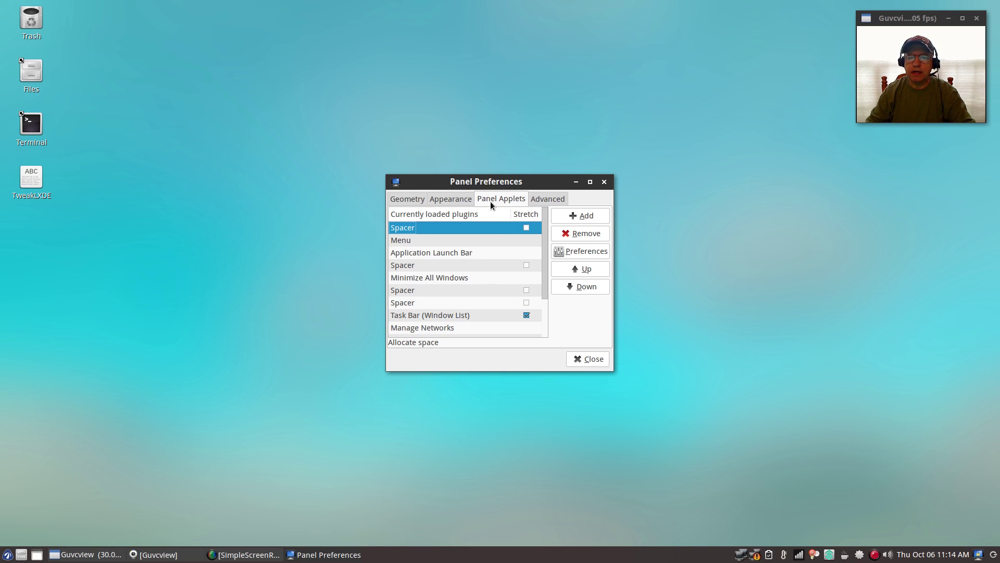
{"action": "left_click", "coordinate": [537, 200]}
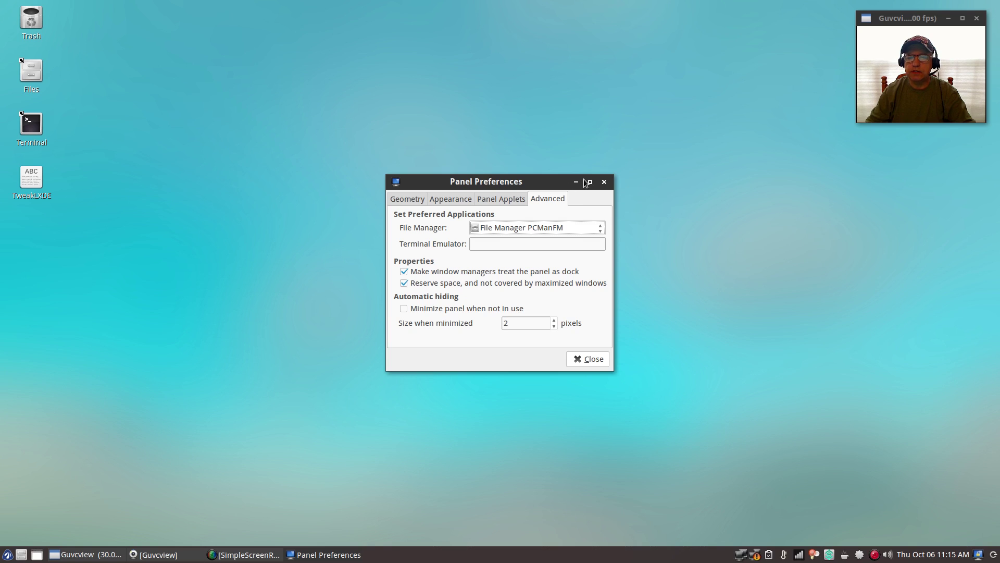
{"action": "left_click", "coordinate": [604, 359]}
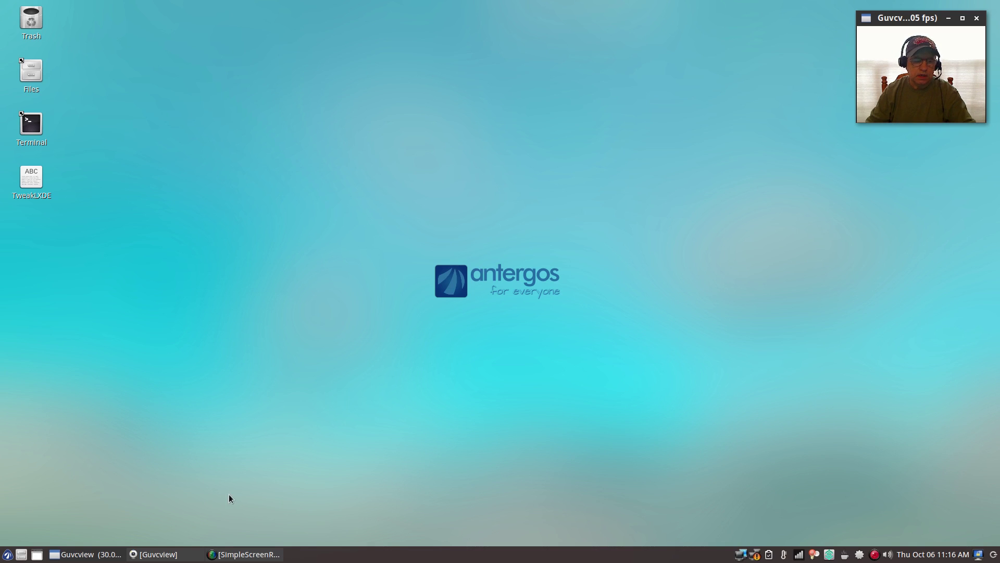
{"action": "left_click", "coordinate": [7, 553]}
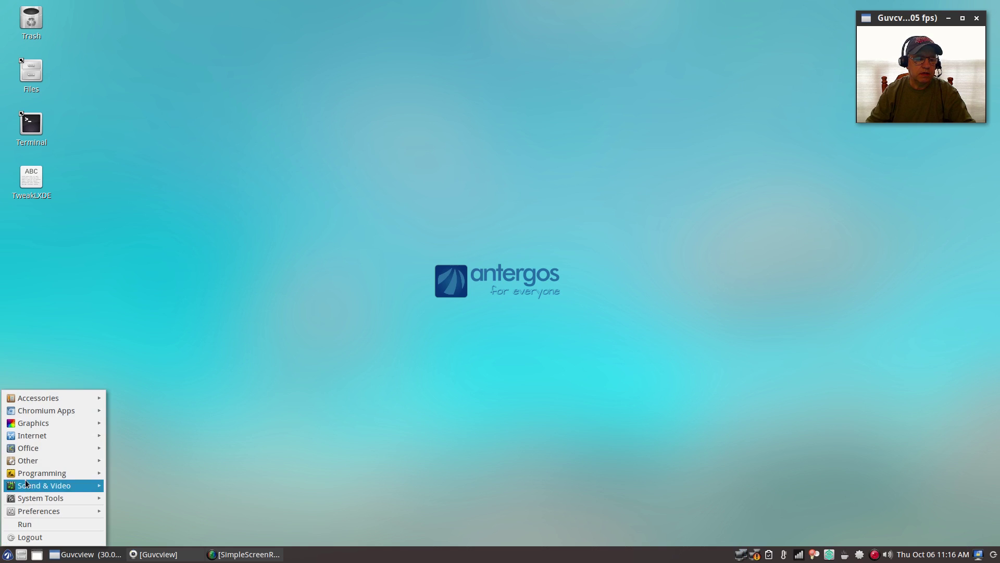
{"action": "mouse_move", "coordinate": [39, 438]}
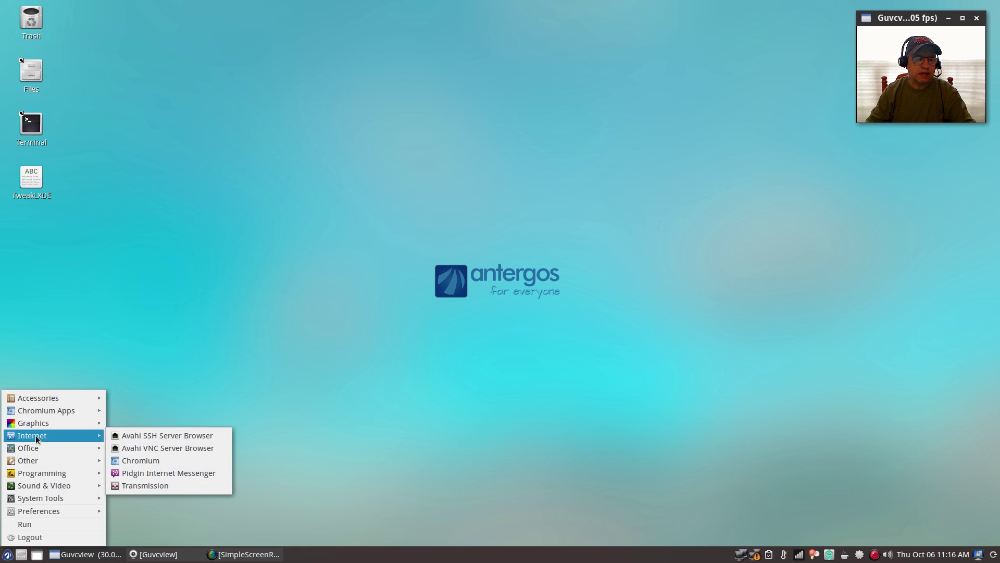
{"action": "right_click", "coordinate": [134, 462]}
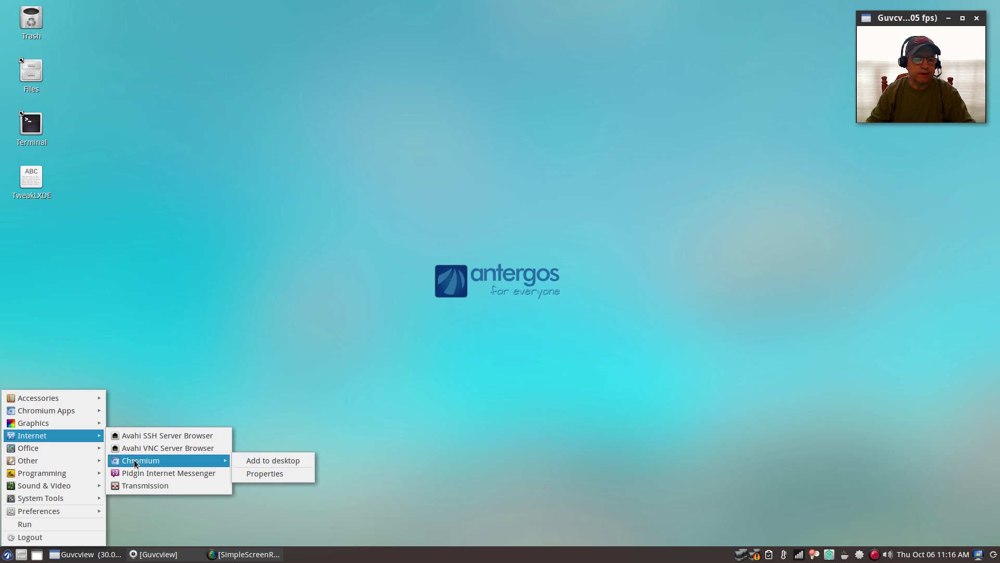
{"action": "key", "text": "Escape"}
{"action": "left_click", "coordinate": [165, 354]}
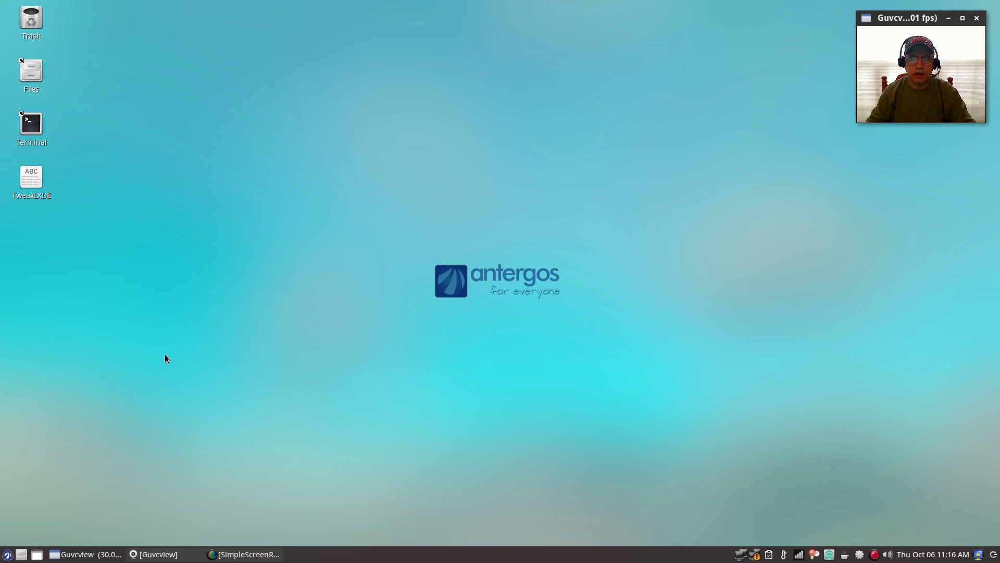
Open the Application Launch Bar settings centered on screen and add Chromium as a launcher
{"action": "right_click", "coordinate": [22, 557]}
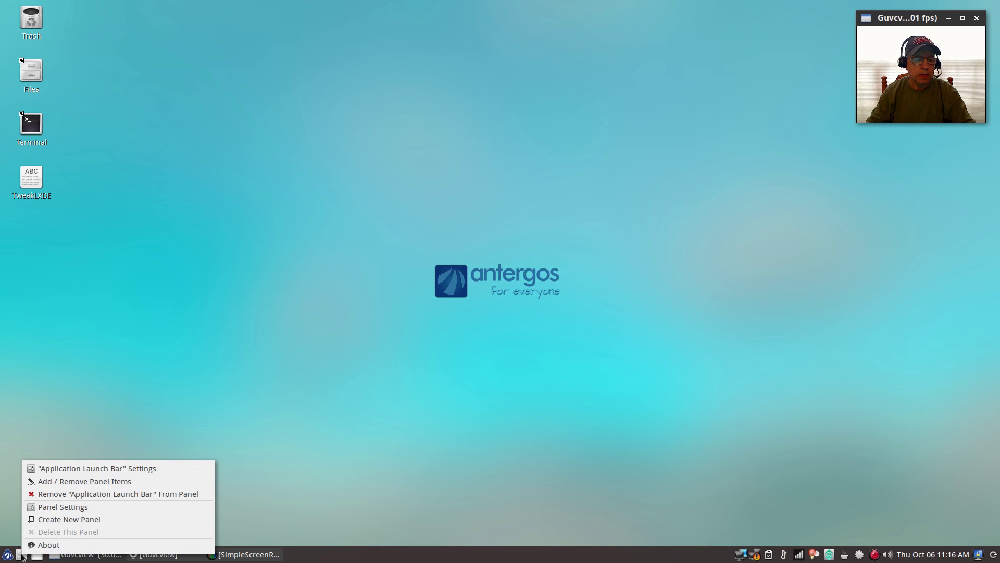
{"action": "left_click", "coordinate": [103, 469]}
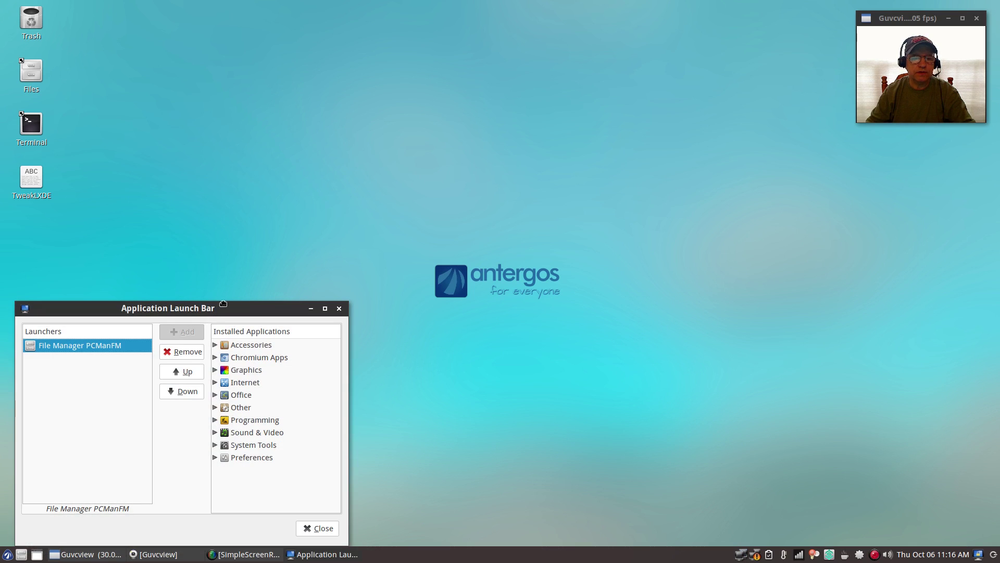
{"action": "left_click_drag", "start_coordinate": [223, 303], "coordinate": [528, 178]}
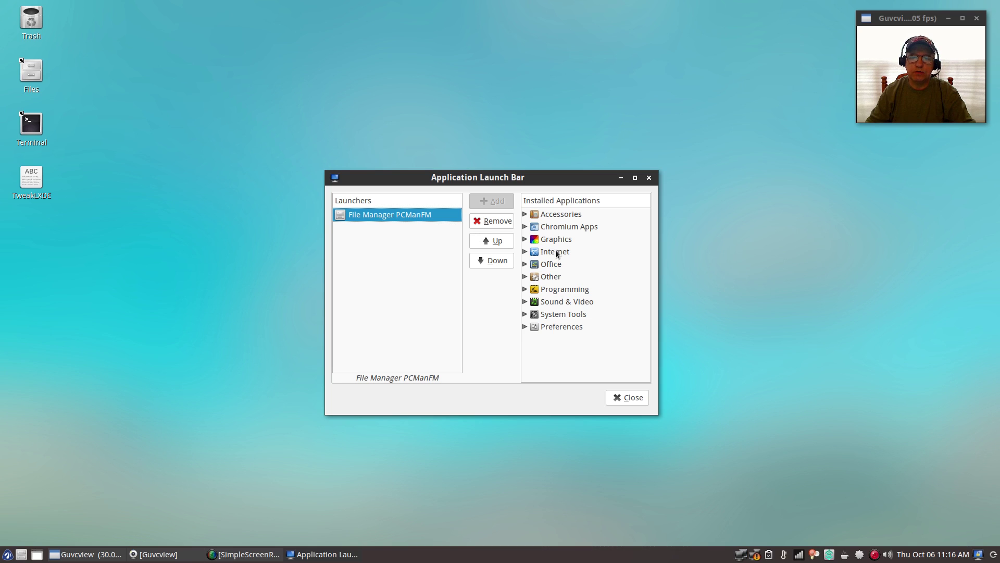
{"action": "left_click", "coordinate": [524, 251]}
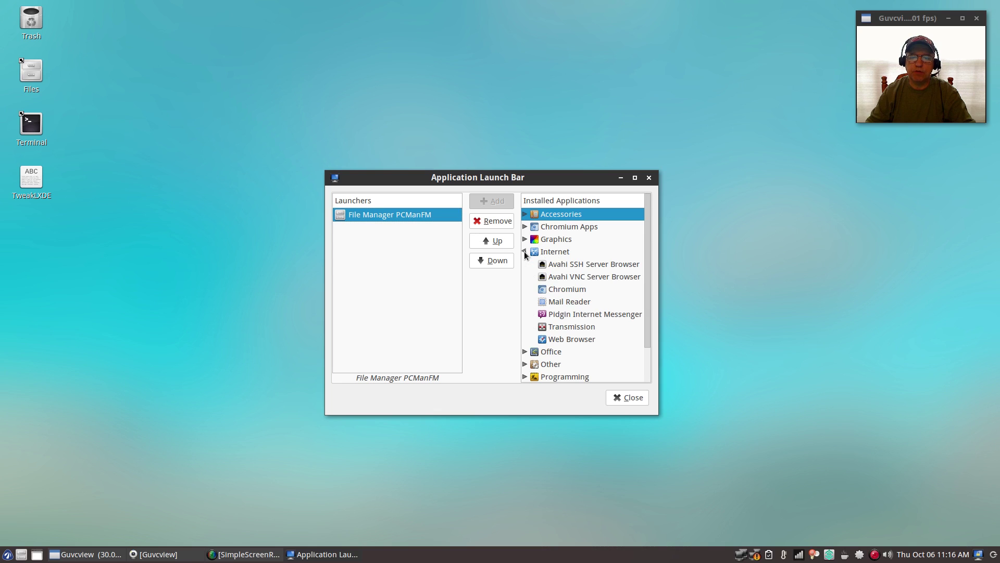
{"action": "left_click", "coordinate": [567, 290]}
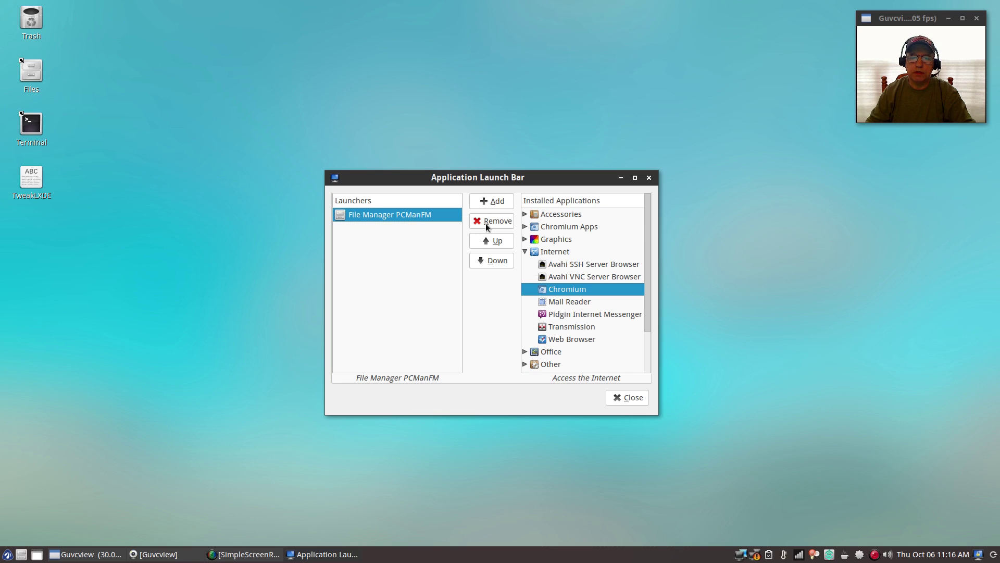
{"action": "left_click", "coordinate": [492, 202]}
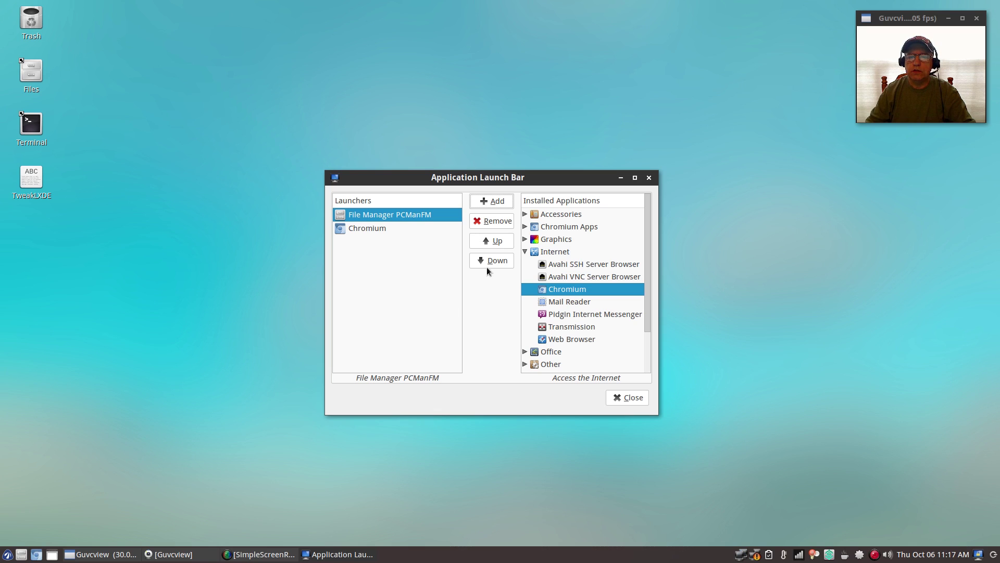
Add Leafpad and Calculator from Accessories as panel launchers
{"action": "left_click", "coordinate": [525, 251]}
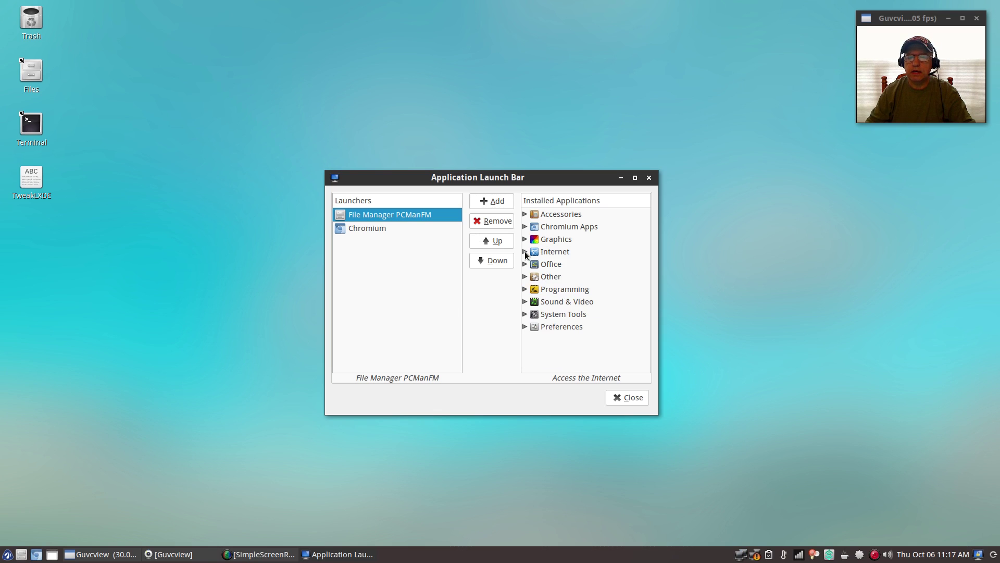
{"action": "left_click", "coordinate": [524, 214]}
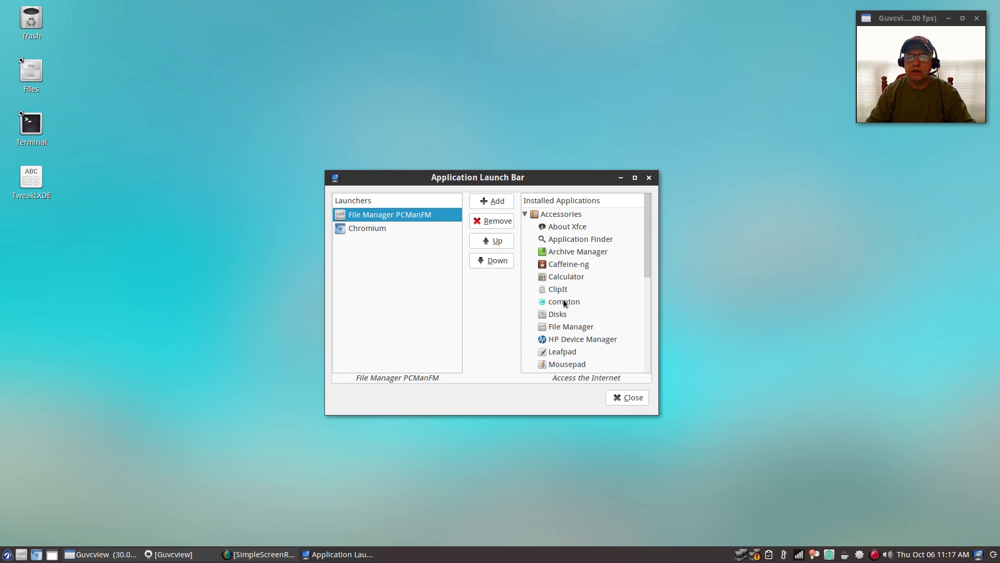
{"action": "left_click", "coordinate": [570, 353]}
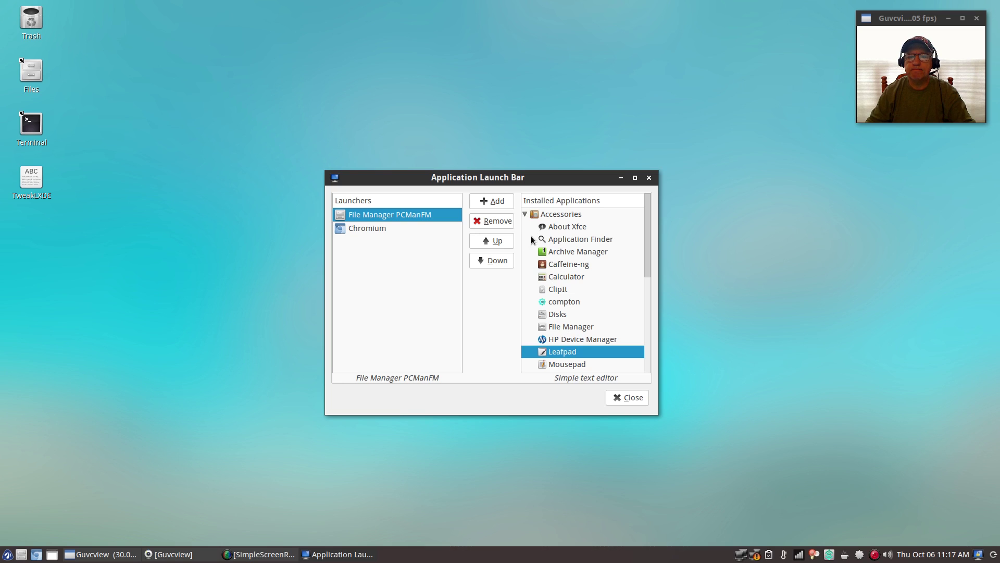
{"action": "left_click", "coordinate": [495, 201]}
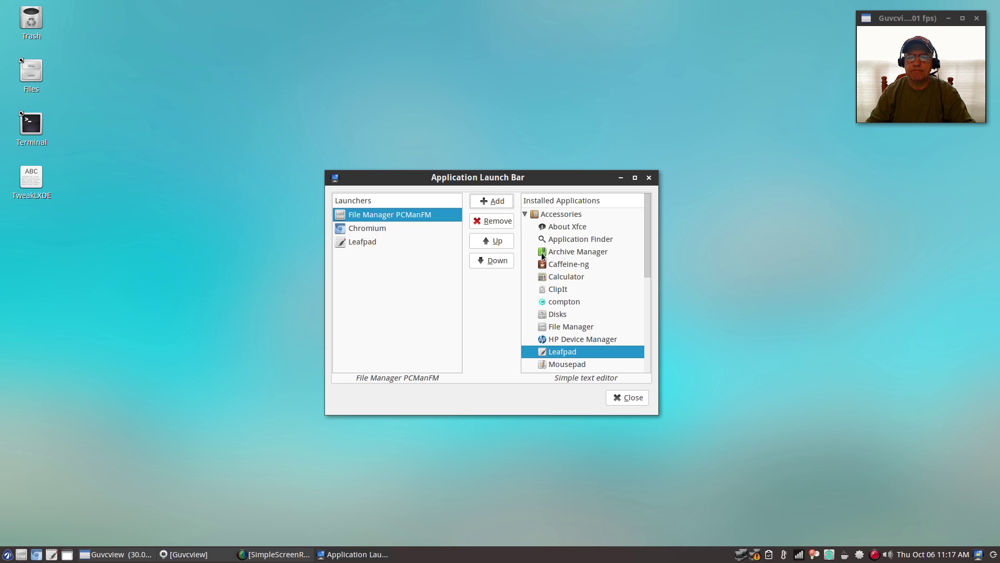
{"action": "left_click", "coordinate": [556, 277]}
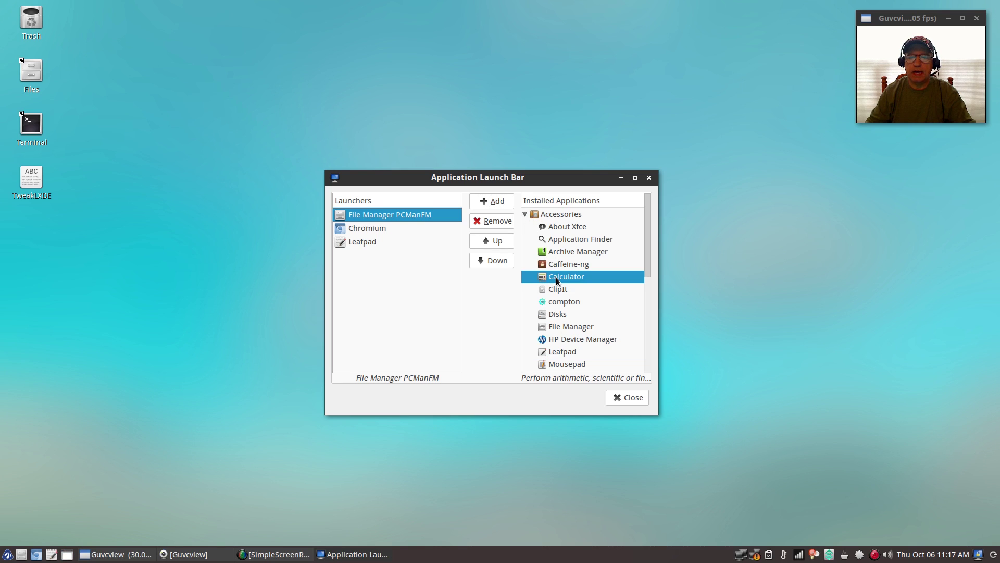
{"action": "left_click", "coordinate": [494, 202]}
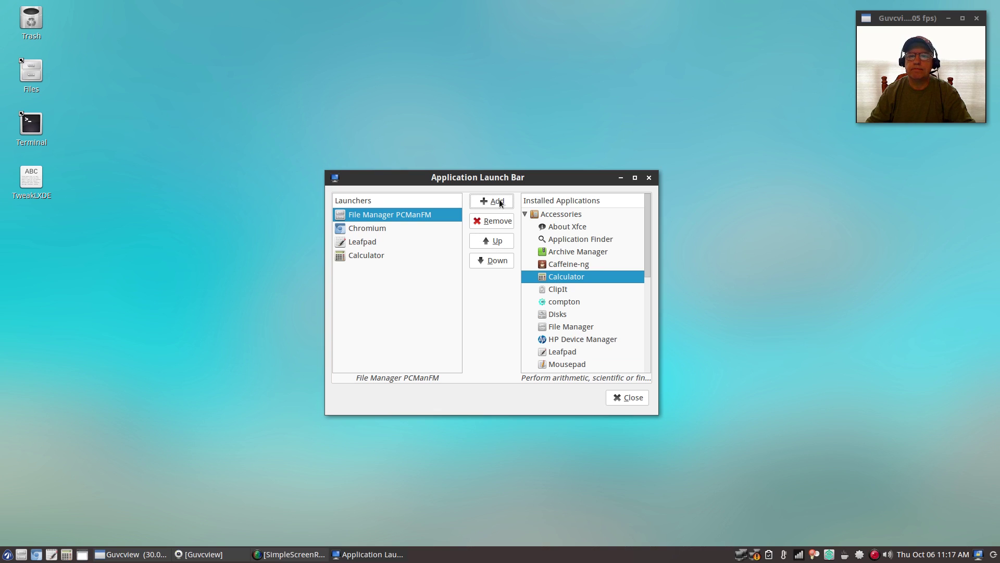
Add Image Viewer from Graphics as a launcher and close the launch bar settings
{"action": "left_click", "coordinate": [526, 214]}
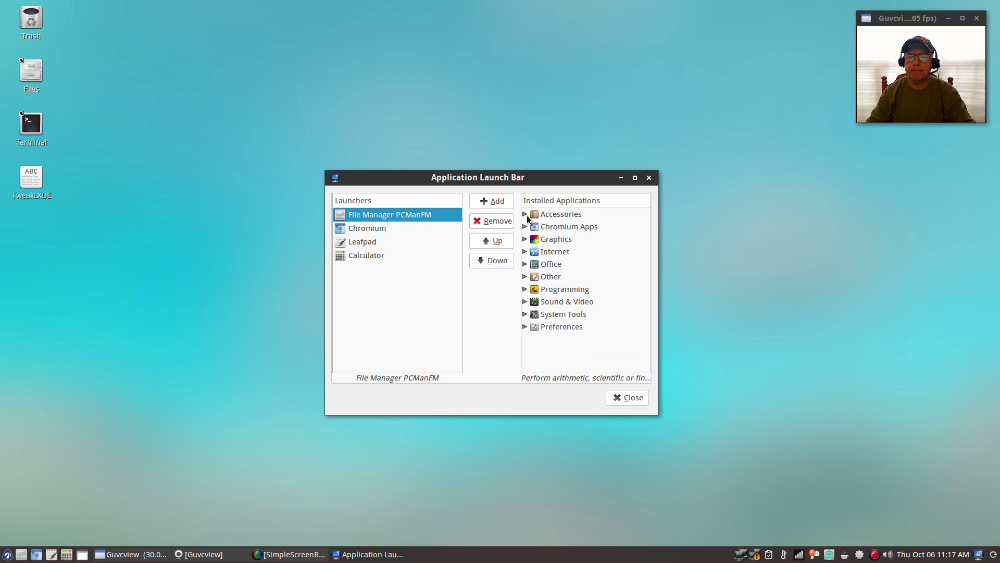
{"action": "double_click", "coordinate": [557, 239]}
{"action": "double_click", "coordinate": [568, 252]}
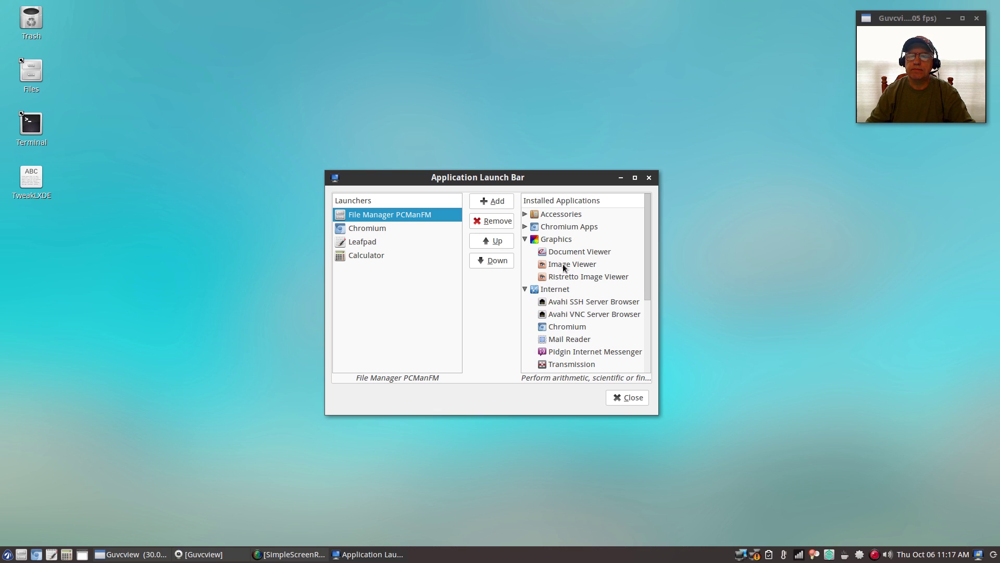
{"action": "left_click", "coordinate": [564, 267]}
{"action": "left_click", "coordinate": [486, 205]}
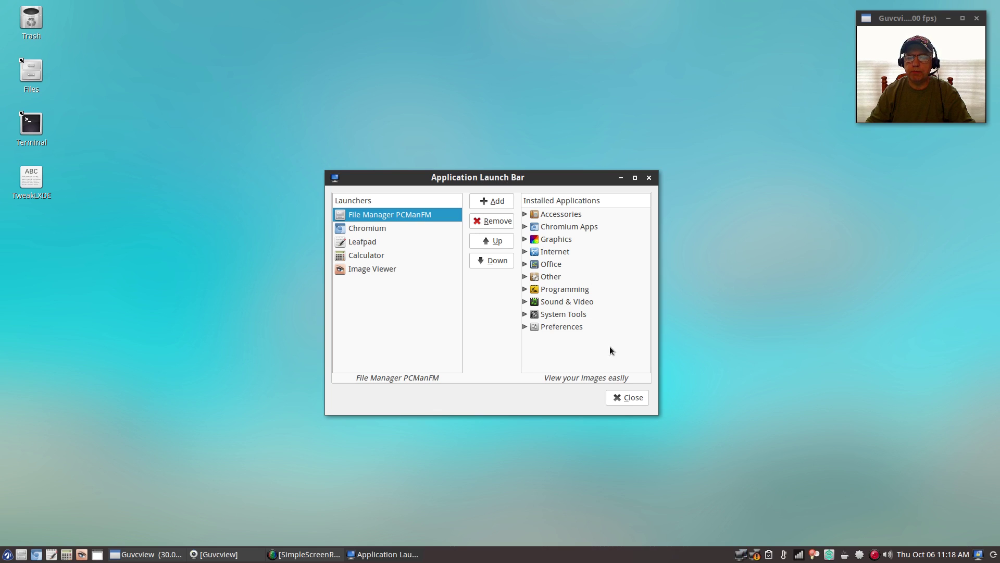
{"action": "left_click", "coordinate": [631, 399]}
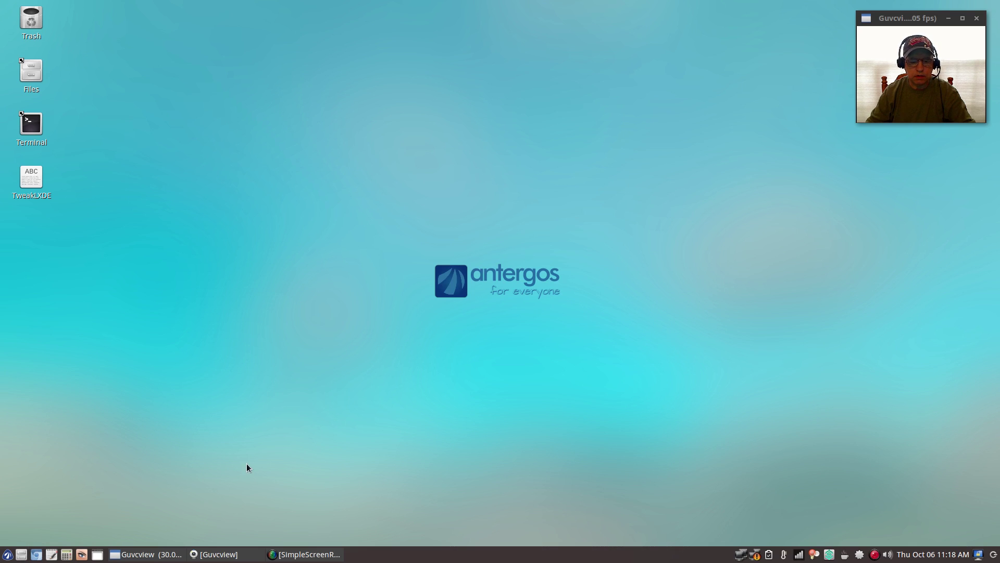
{"action": "left_click", "coordinate": [20, 554]}
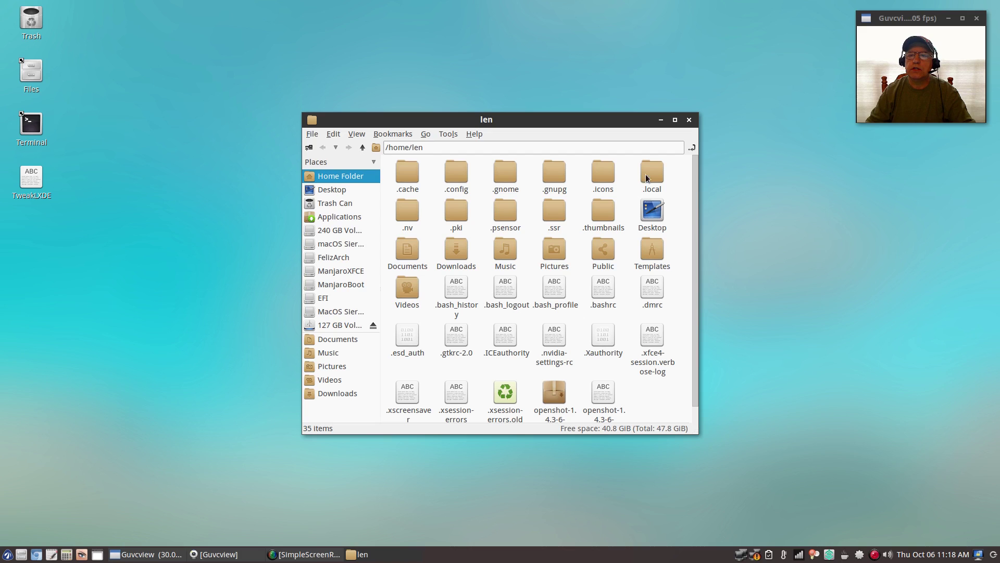
{"action": "left_click", "coordinate": [689, 121]}
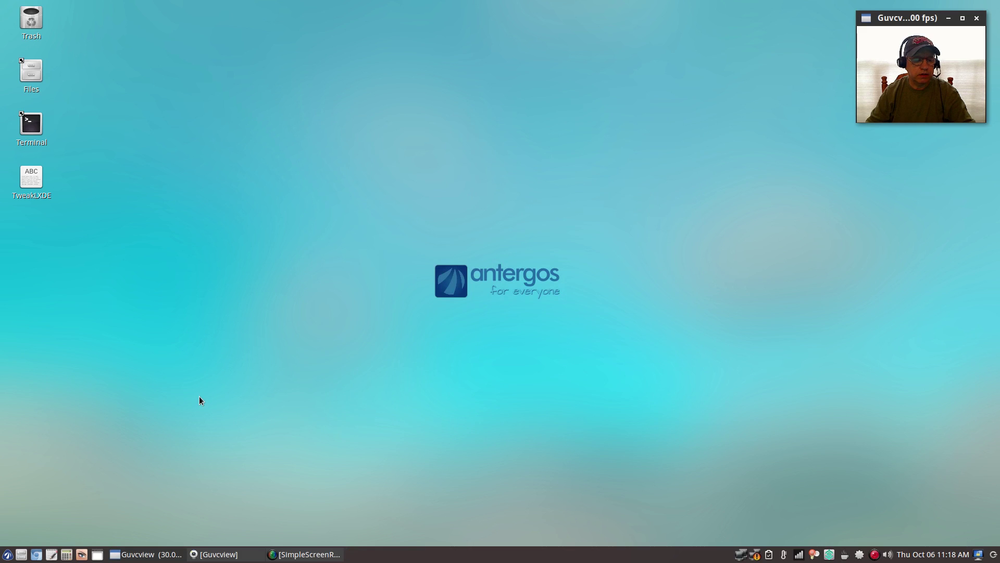
{"action": "right_click", "coordinate": [414, 552]}
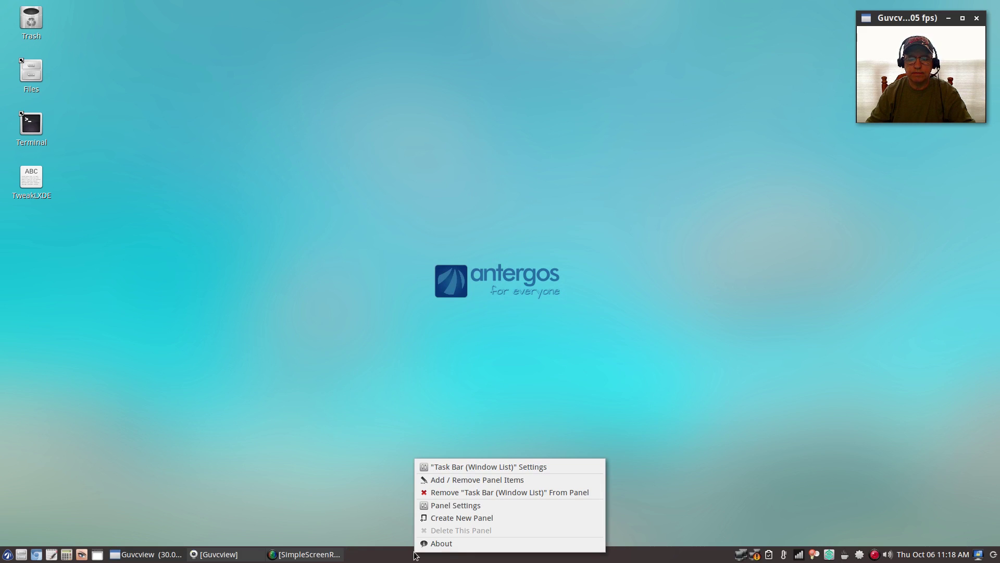
{"action": "left_click", "coordinate": [463, 479]}
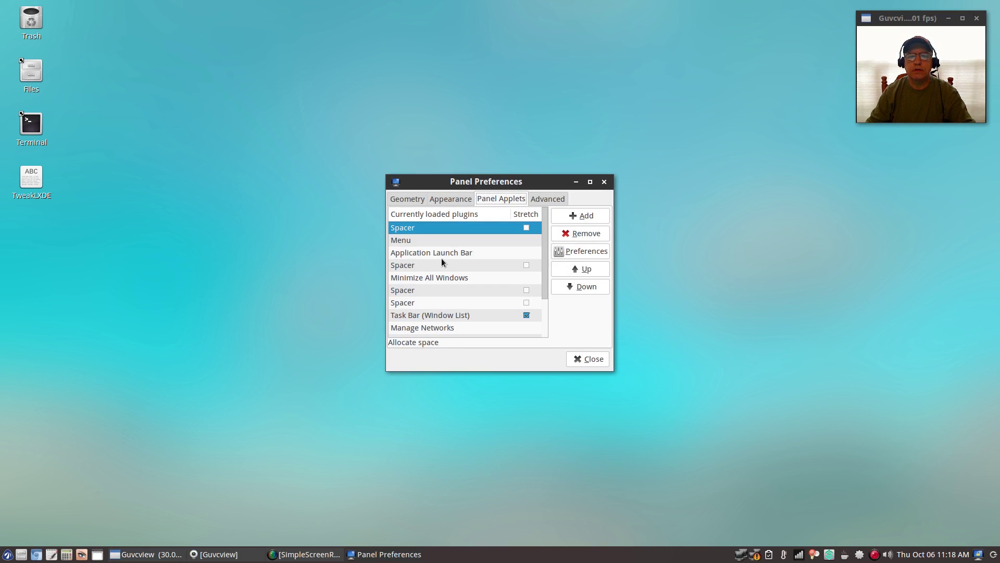
{"action": "left_click", "coordinate": [440, 256]}
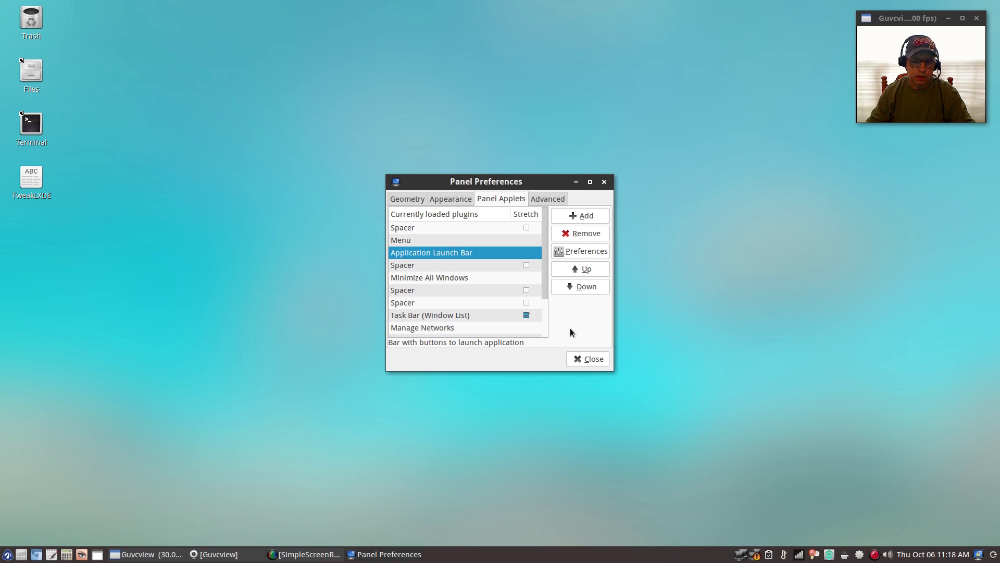
{"action": "left_click", "coordinate": [582, 356]}
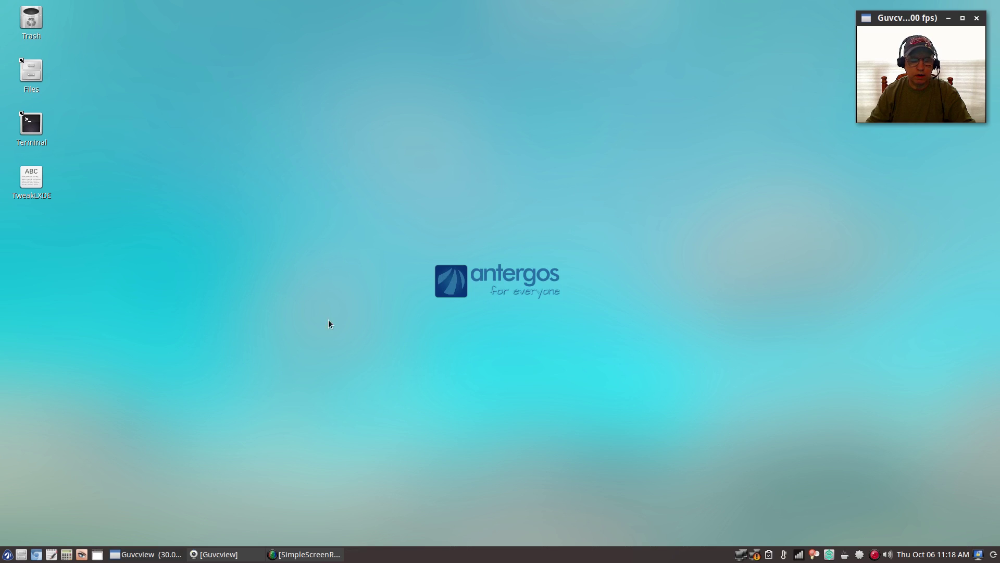
{"action": "left_click", "coordinate": [21, 554]}
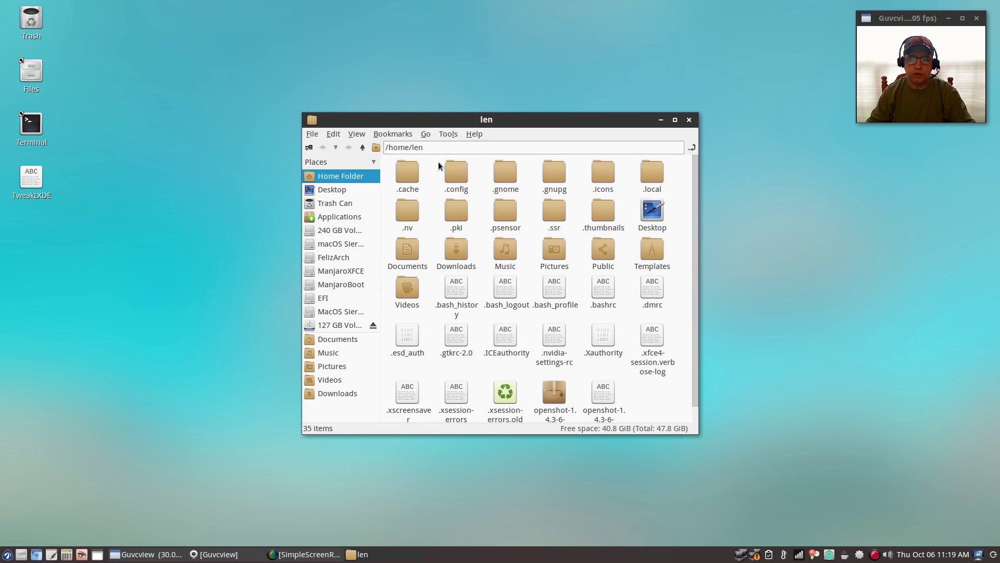
{"action": "left_click", "coordinate": [688, 121]}
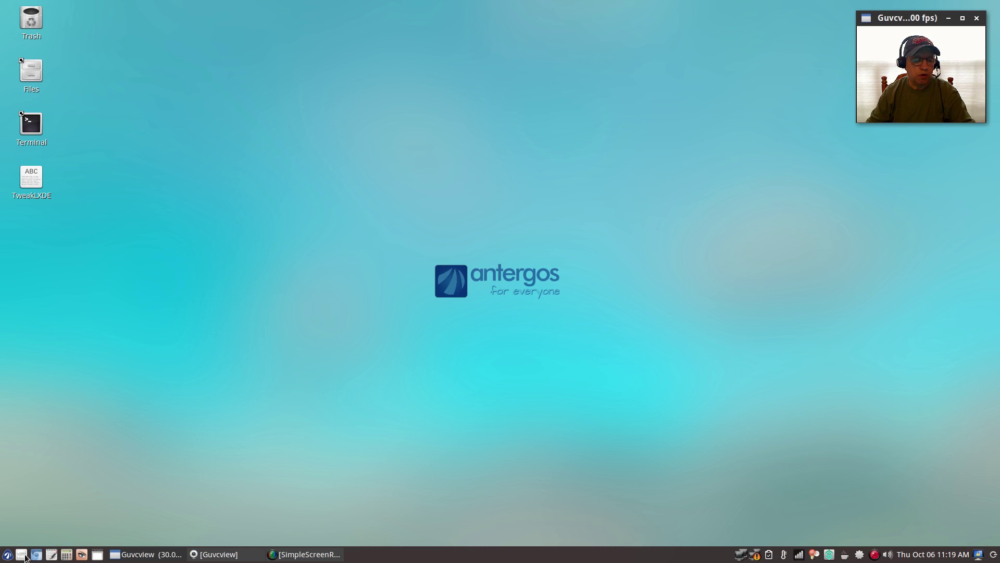
{"action": "left_click", "coordinate": [51, 555]}
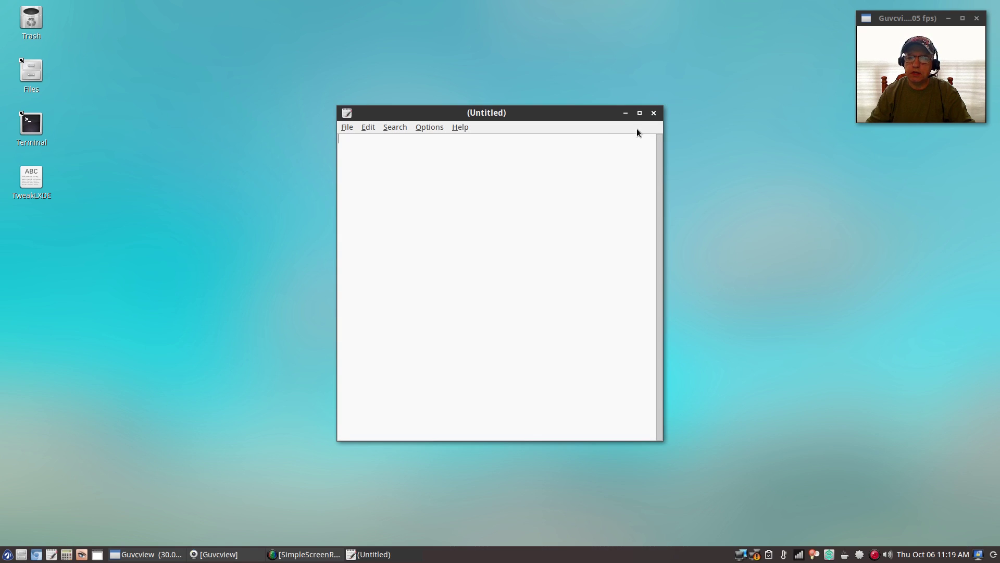
{"action": "left_click", "coordinate": [652, 113]}
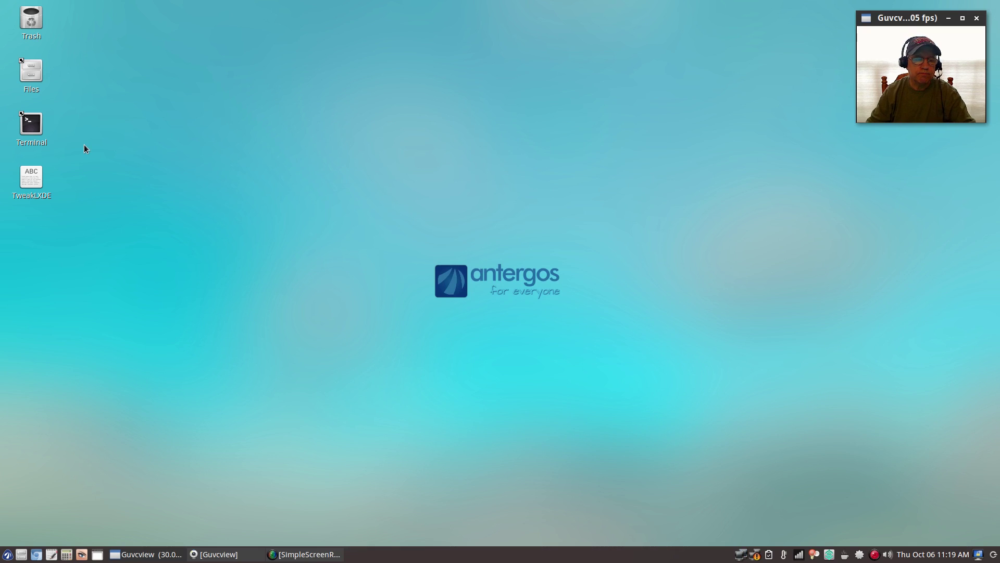
Open the TweakLXDE notes on the right side, widened so full lines show
{"action": "double_click", "coordinate": [28, 182]}
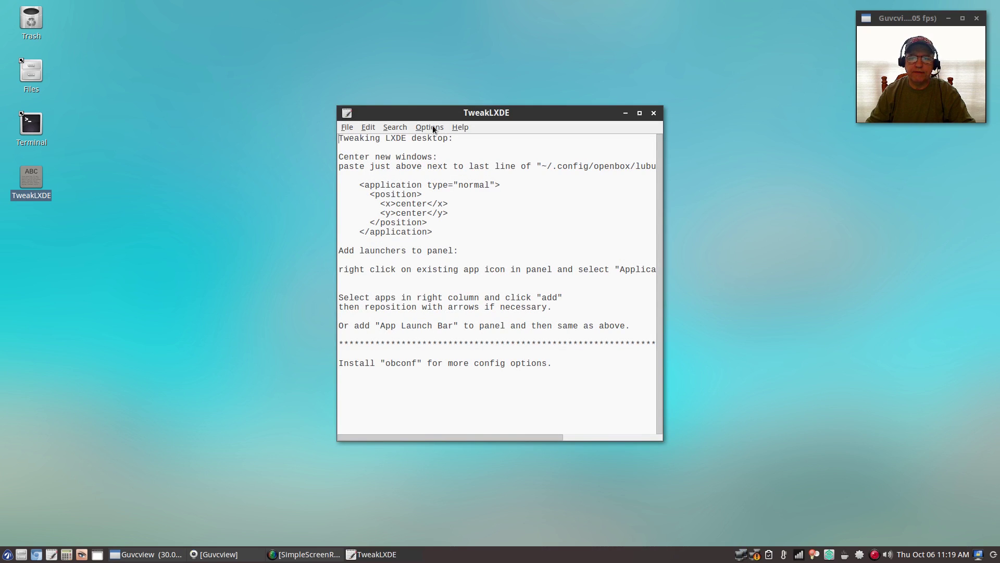
{"action": "left_click_drag", "start_coordinate": [443, 114], "coordinate": [766, 161]}
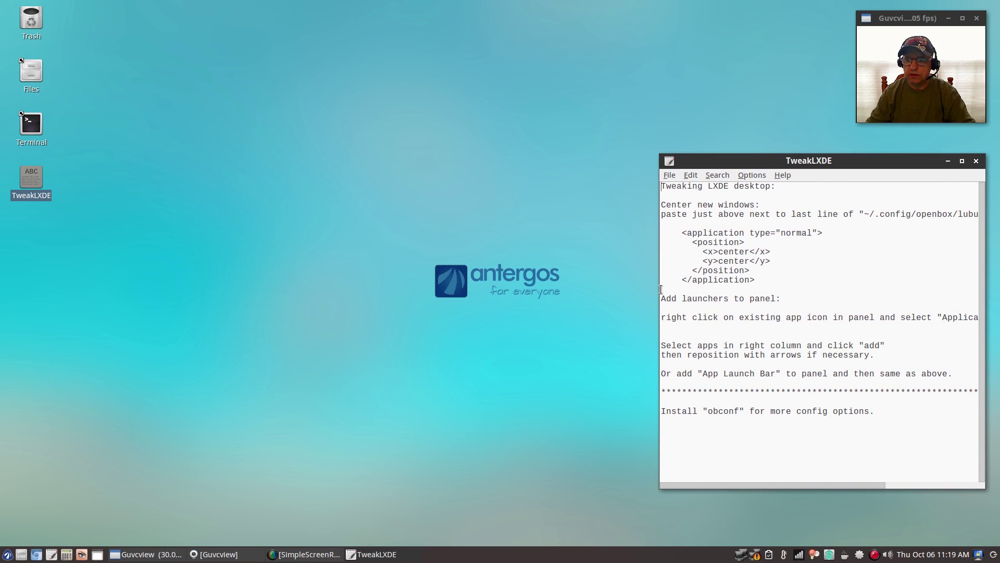
{"action": "left_click_drag", "start_coordinate": [661, 156], "coordinate": [496, 182]}
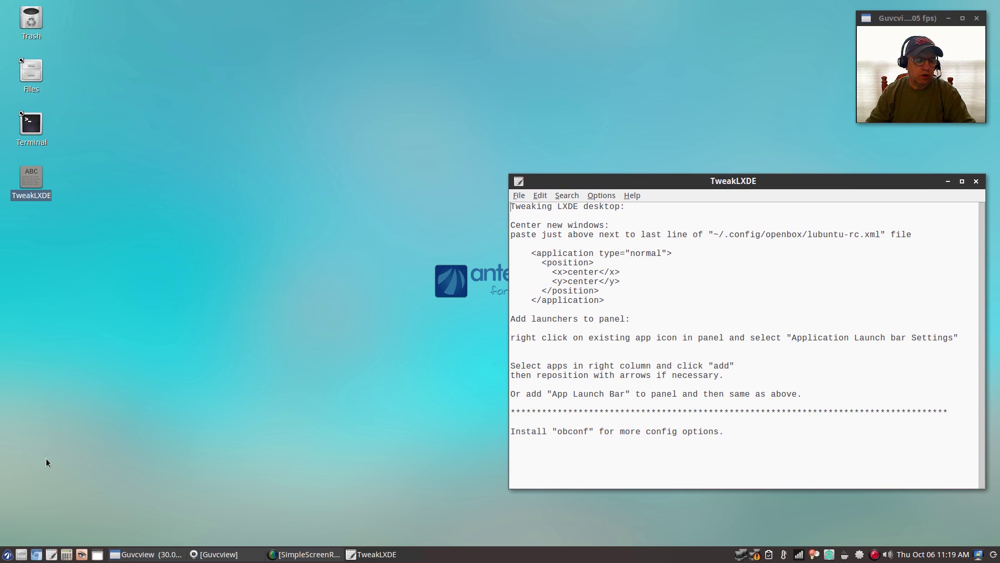
Browse to the hidden .config/openbox folder and bring up open-with choices for lxde-rc.xml
{"action": "left_click", "coordinate": [21, 553]}
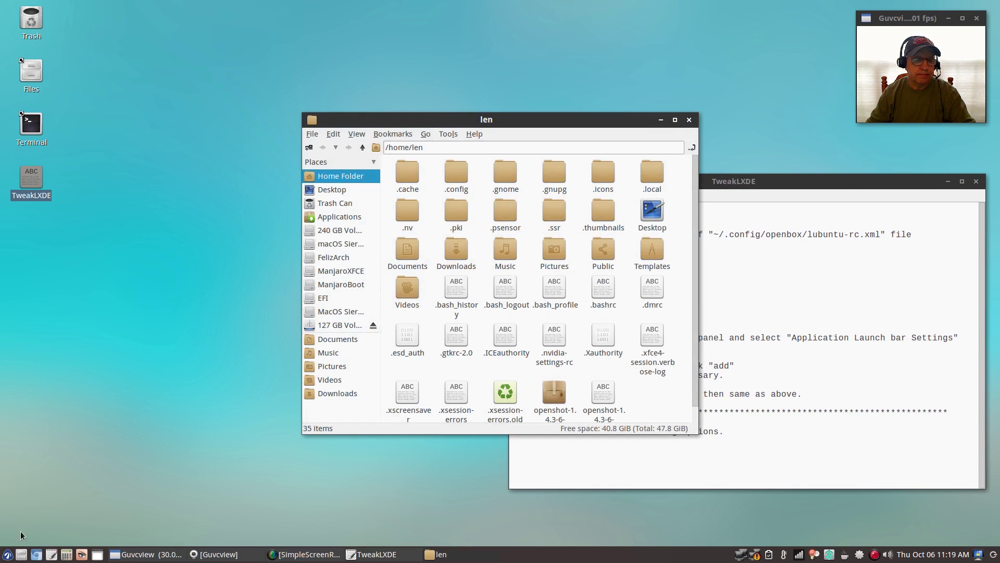
{"action": "left_click", "coordinate": [355, 134]}
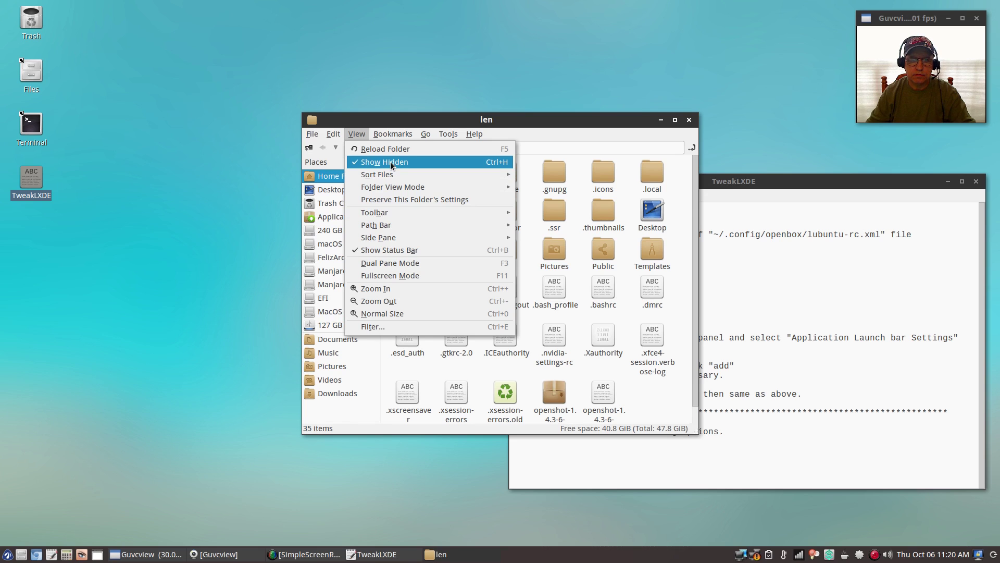
{"action": "left_click", "coordinate": [504, 122]}
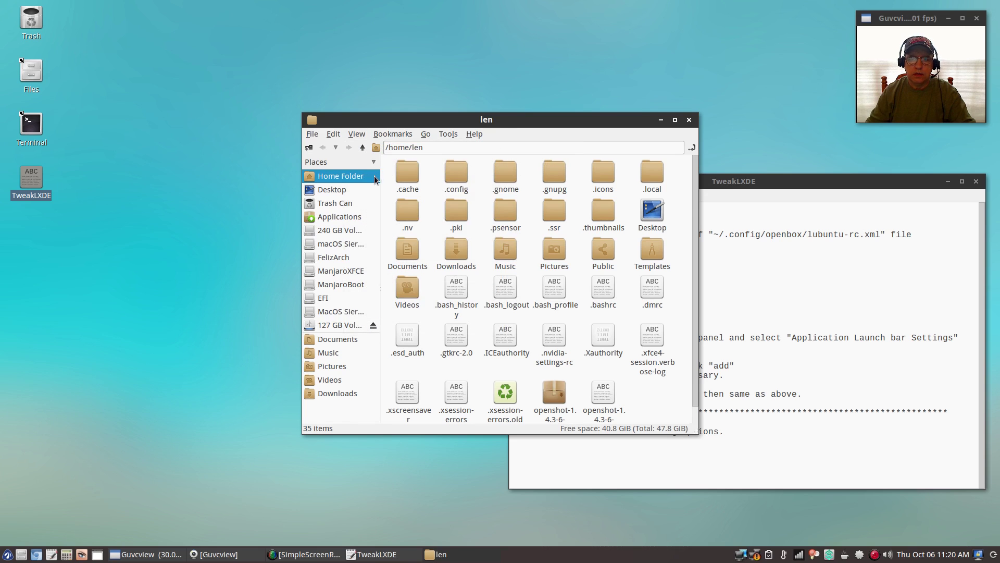
{"action": "double_click", "coordinate": [456, 178]}
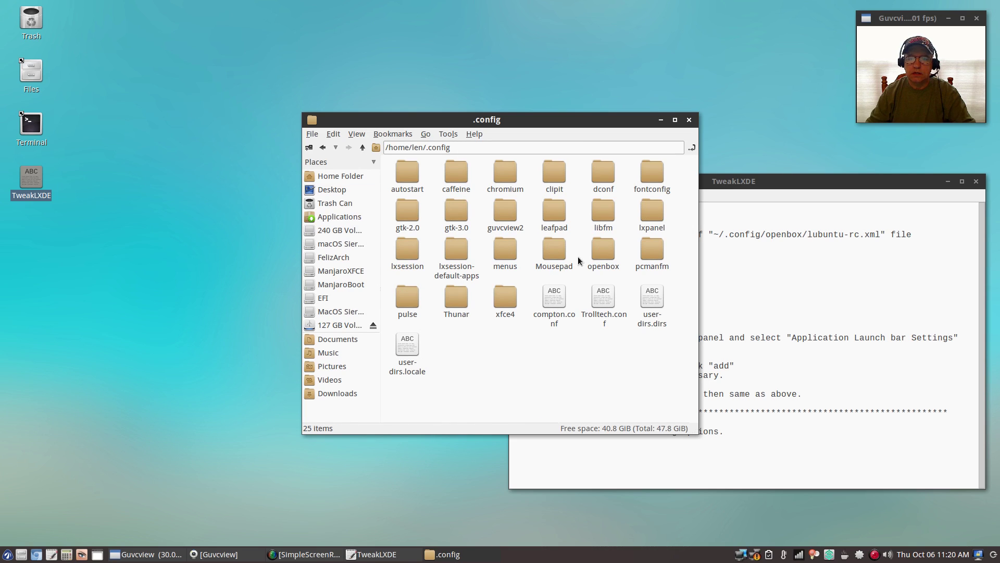
{"action": "double_click", "coordinate": [599, 253]}
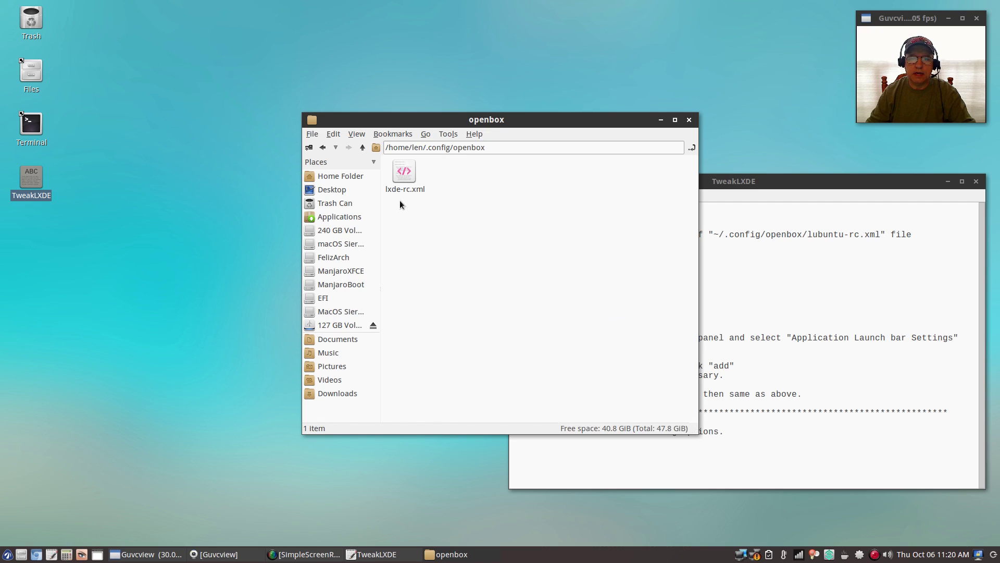
{"action": "left_click_drag", "start_coordinate": [446, 119], "coordinate": [237, 15]}
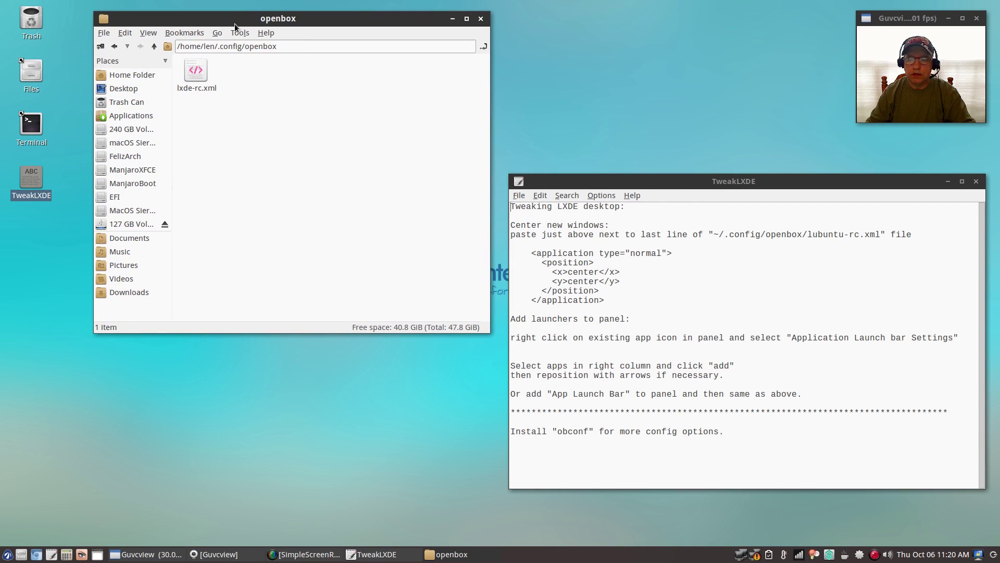
{"action": "right_click", "coordinate": [191, 73]}
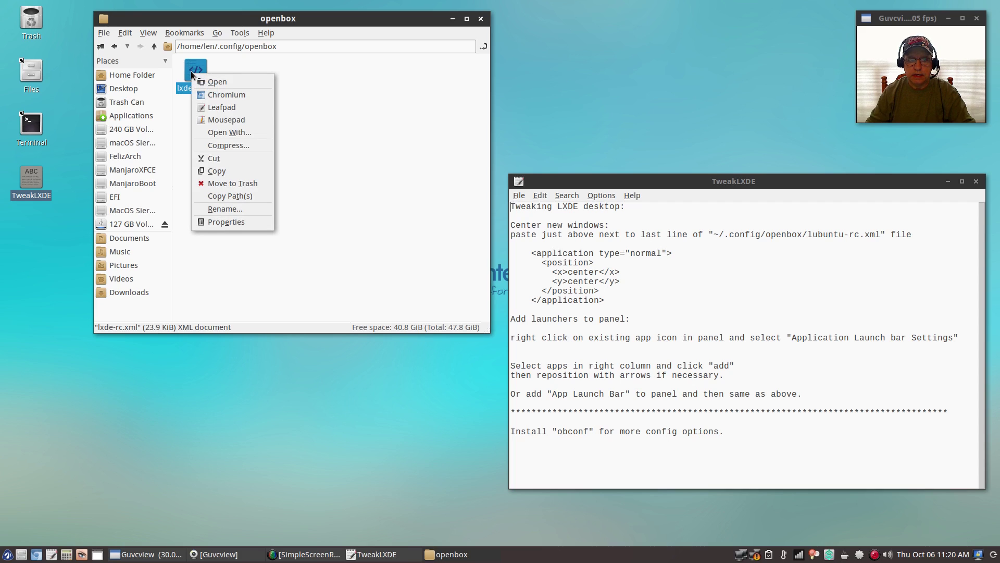
Open lxde-rc.xml in Leafpad and add blank lines before </applications>
{"action": "left_click", "coordinate": [218, 108]}
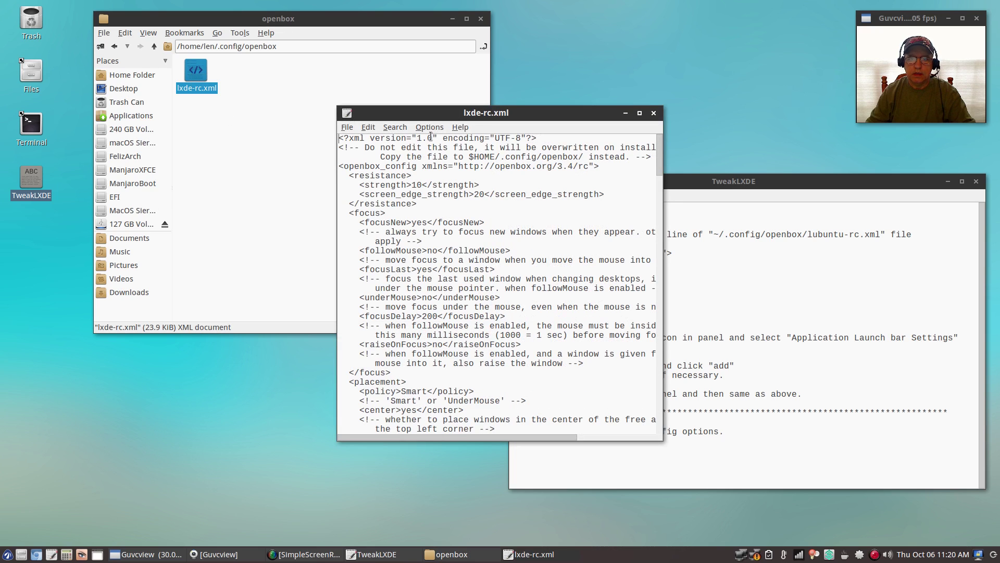
{"action": "left_click_drag", "start_coordinate": [434, 116], "coordinate": [250, 146]}
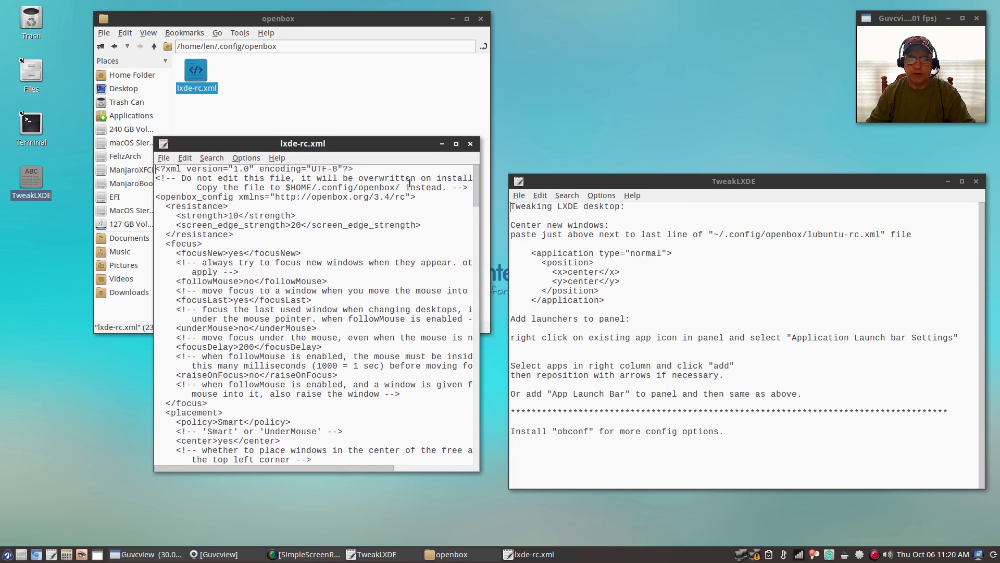
{"action": "left_click_drag", "start_coordinate": [474, 193], "coordinate": [506, 456]}
{"action": "left_click", "coordinate": [180, 440]}
{"action": "key", "text": "Return"}
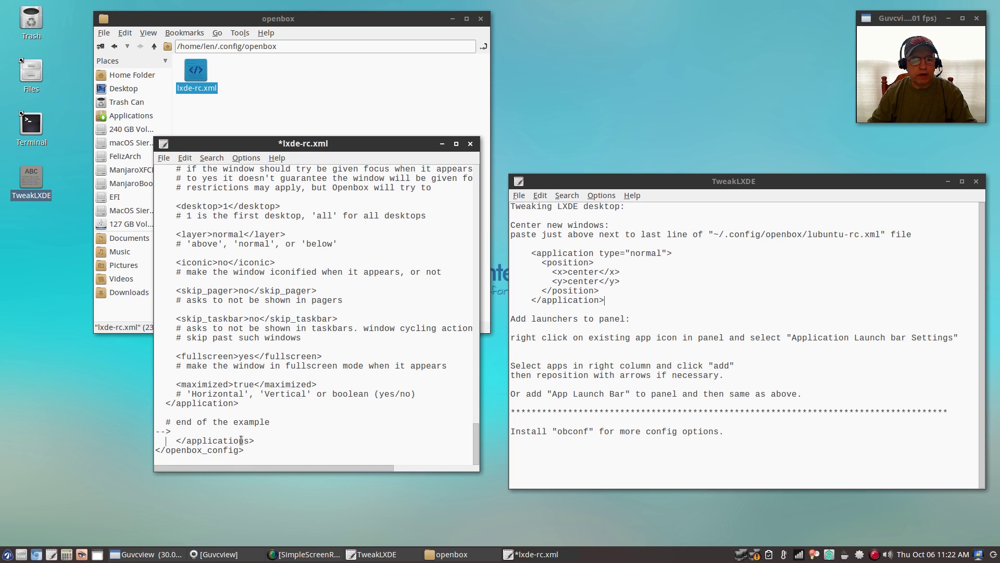
{"action": "left_click", "coordinate": [171, 431]}
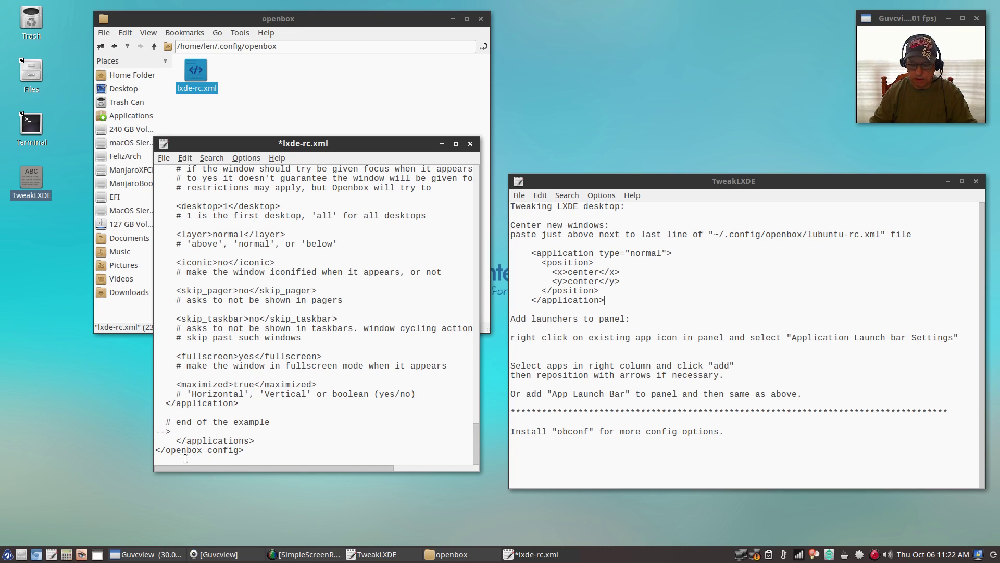
{"action": "key", "text": "Return"}
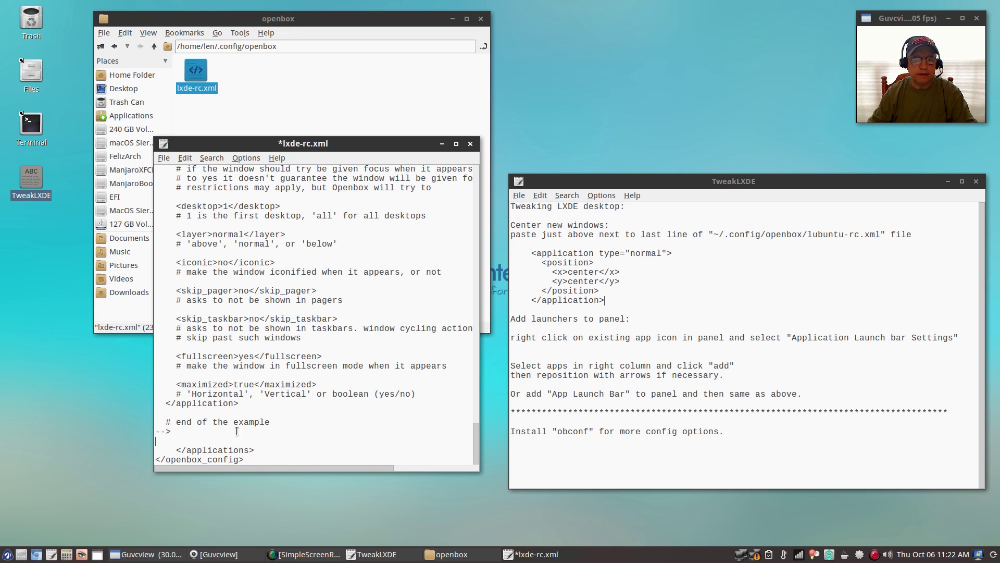
Copy the window-centering <application> block from TweakLXDE, paste it above </applications>, and save
{"action": "left_click", "coordinate": [608, 301]}
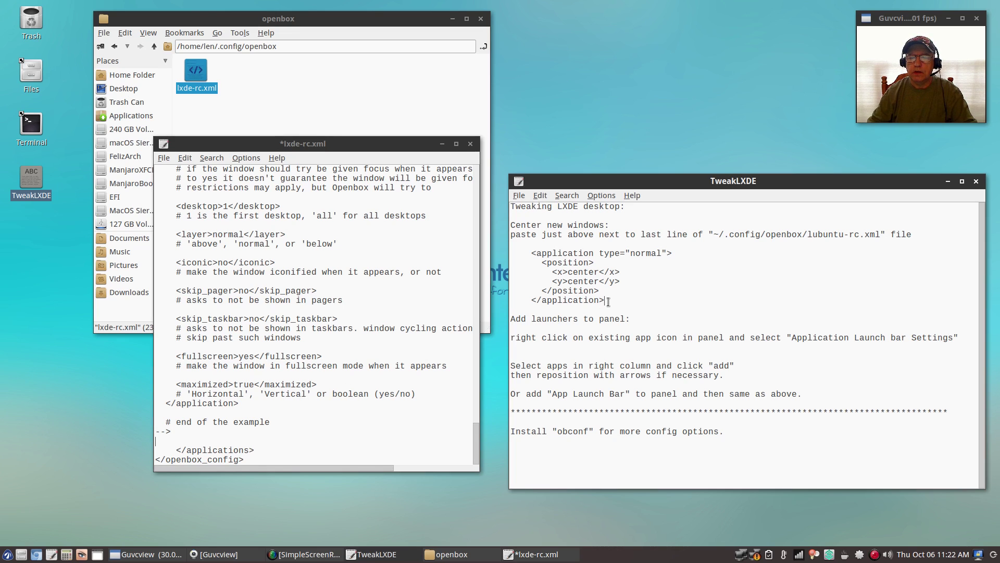
{"action": "left_click_drag", "start_coordinate": [607, 301], "coordinate": [526, 253]}
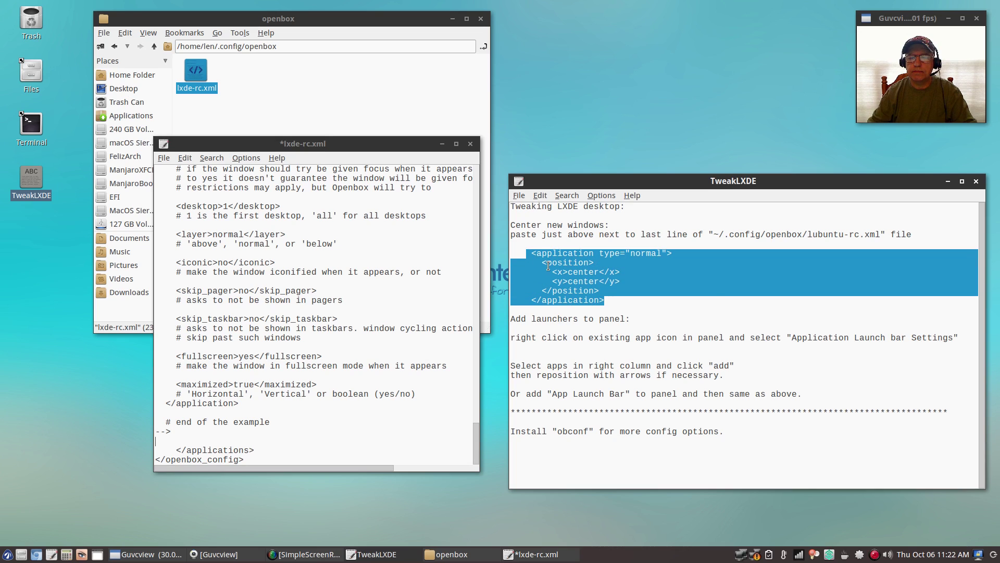
{"action": "right_click", "coordinate": [552, 271]}
{"action": "left_click", "coordinate": [576, 290]}
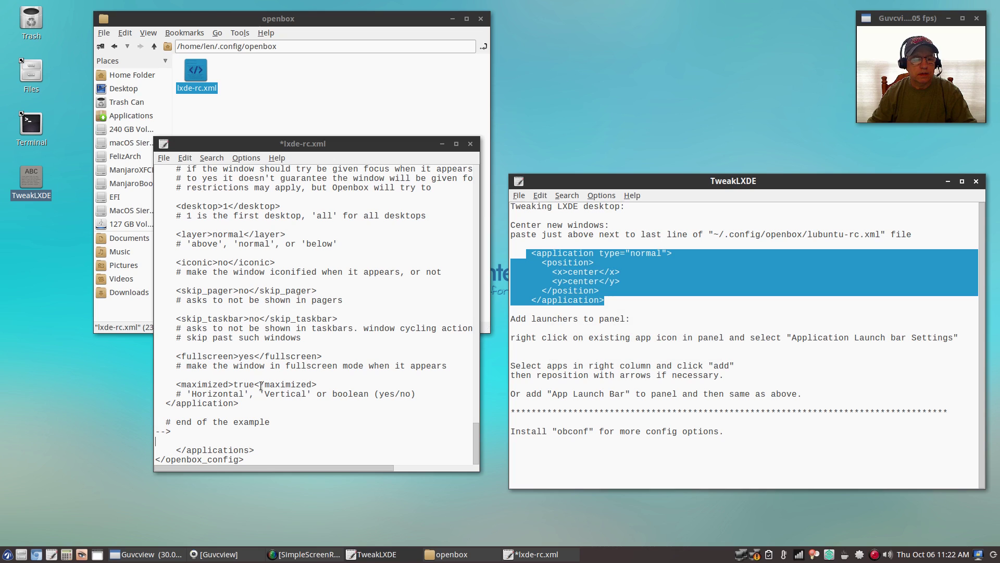
{"action": "left_click", "coordinate": [166, 441]}
{"action": "key", "text": "ctrl+v"}
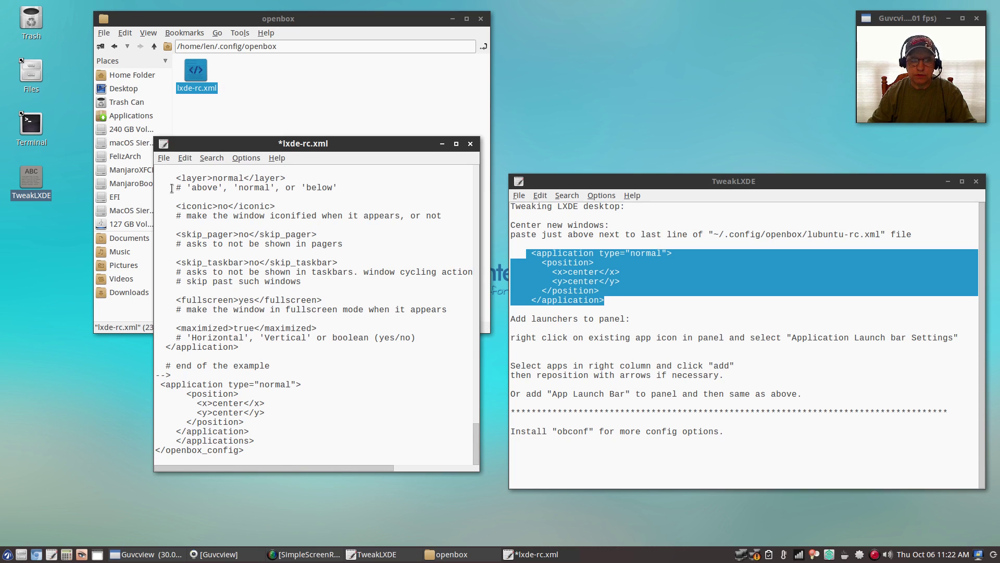
{"action": "left_click", "coordinate": [164, 158]}
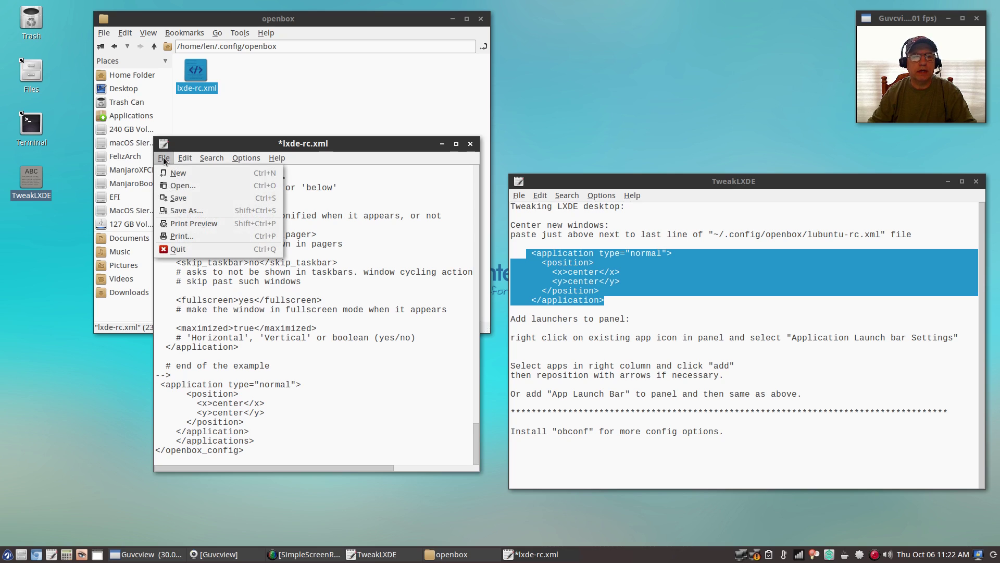
{"action": "left_click", "coordinate": [176, 198]}
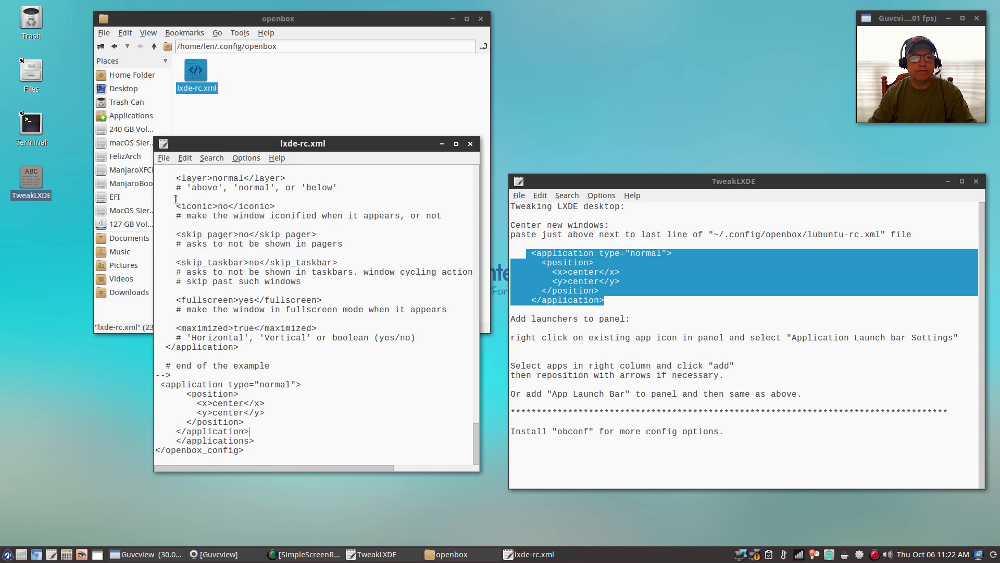
Close the lxde-rc.xml editor and openbox folder window, then reopen the TweakLXDE notes
{"action": "left_click", "coordinate": [471, 144]}
{"action": "left_click", "coordinate": [479, 19]}
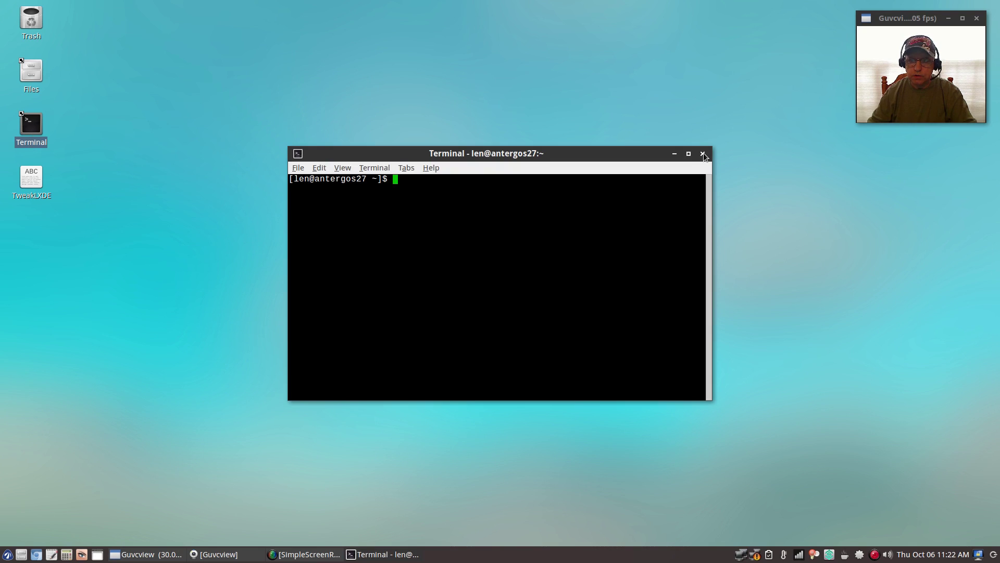
{"action": "left_click", "coordinate": [703, 152]}
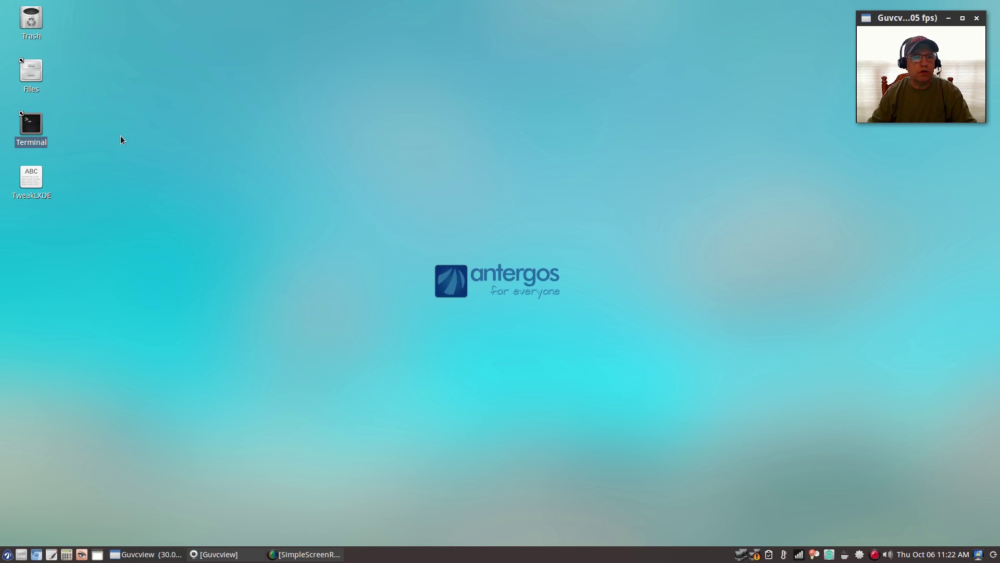
{"action": "double_click", "coordinate": [39, 178]}
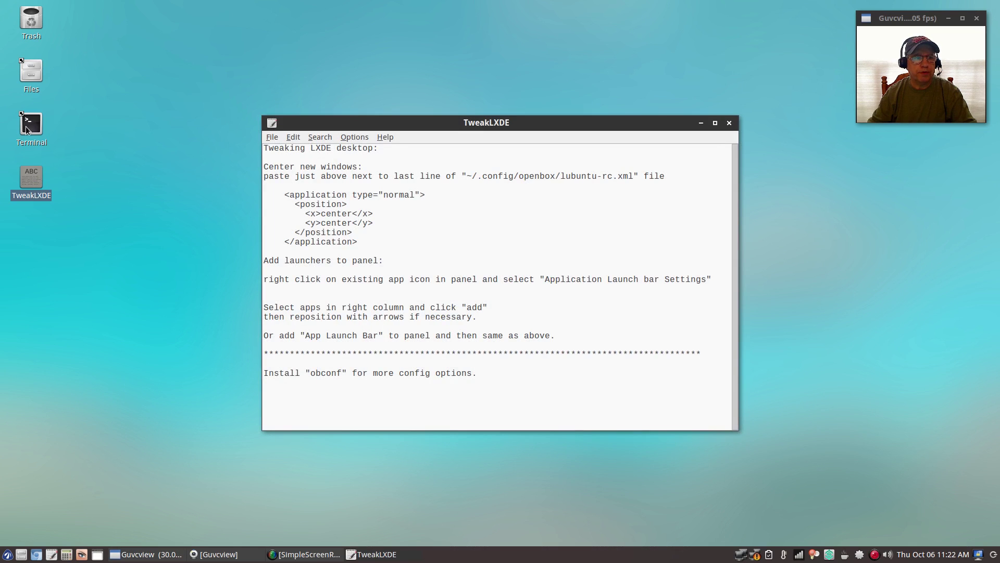
Launch a terminal, the home folder and an empty text editor to check centered windows
{"action": "double_click", "coordinate": [31, 129]}
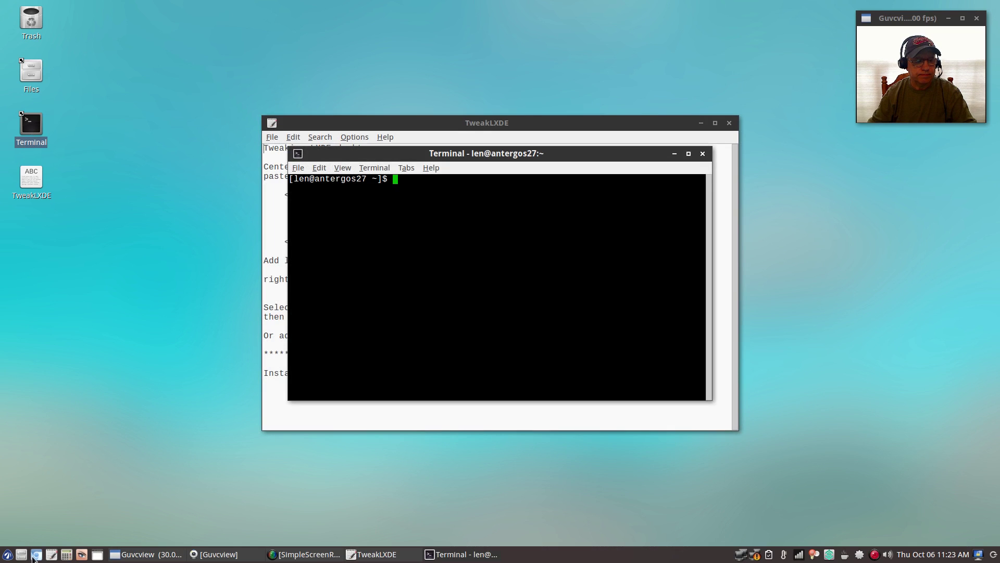
{"action": "left_click", "coordinate": [21, 554]}
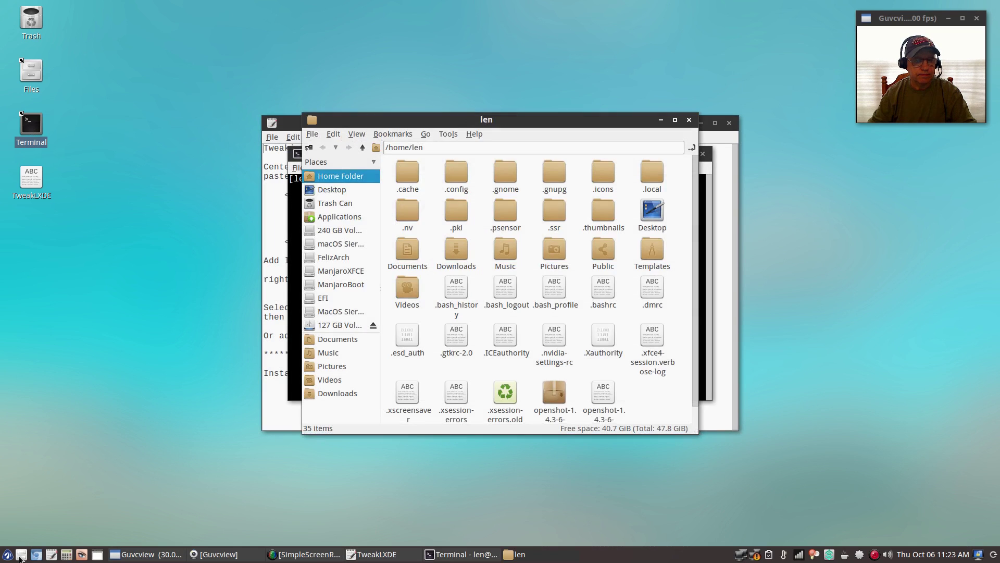
{"action": "left_click", "coordinate": [52, 554]}
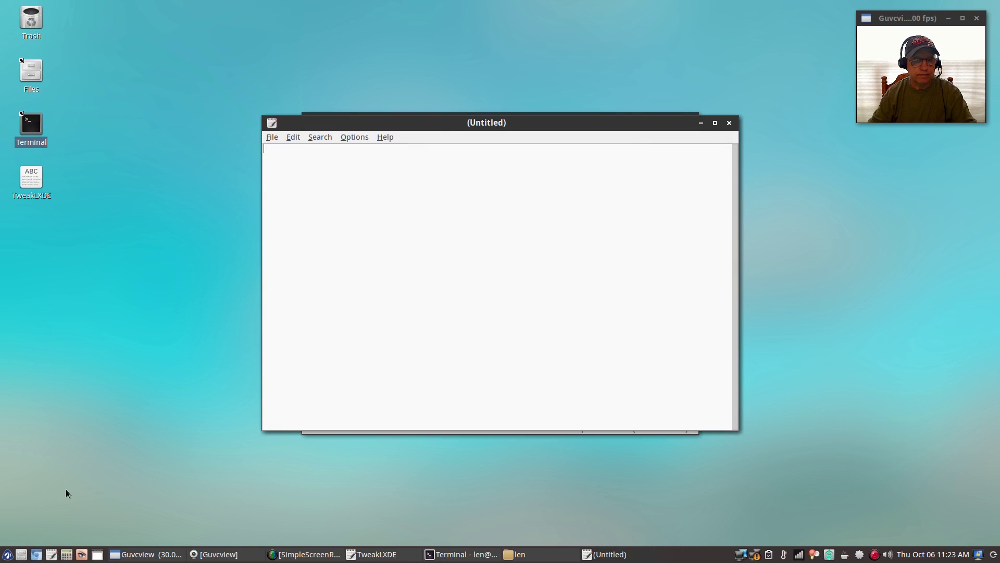
Close the text editor, home folder, terminal and TweakLXDE notes windows
{"action": "left_click", "coordinate": [729, 124]}
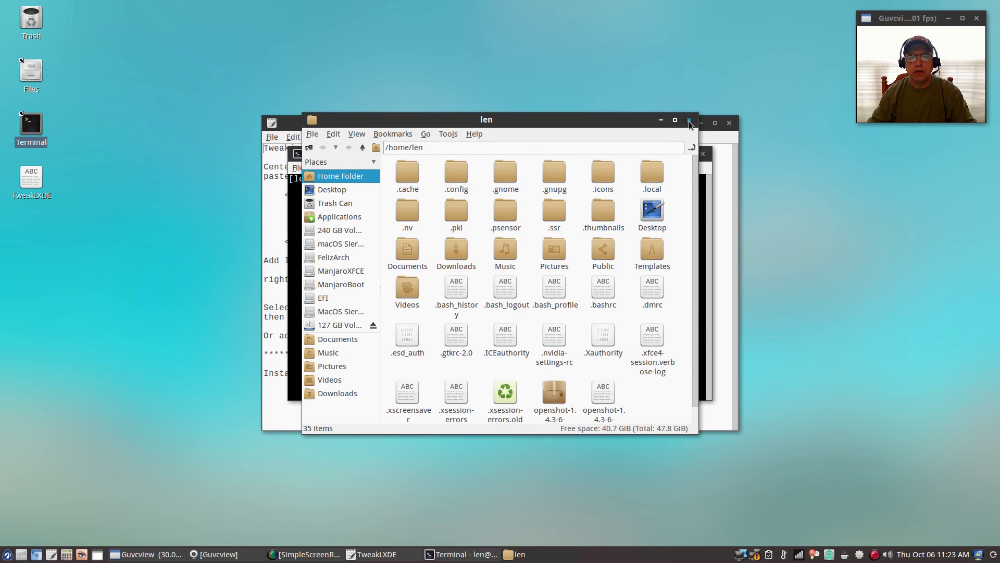
{"action": "left_click", "coordinate": [688, 120]}
{"action": "left_click", "coordinate": [703, 155]}
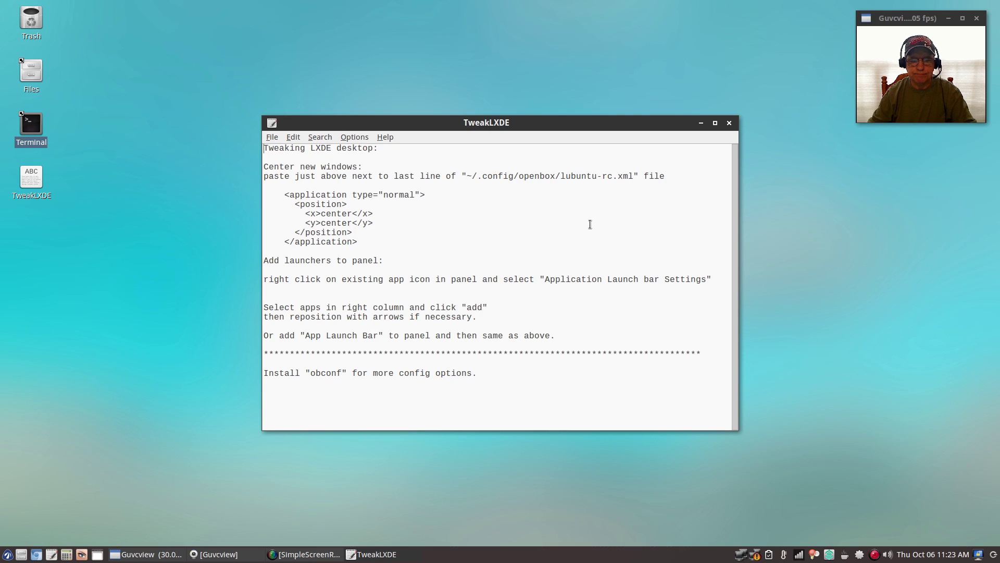
{"action": "left_click", "coordinate": [729, 124]}
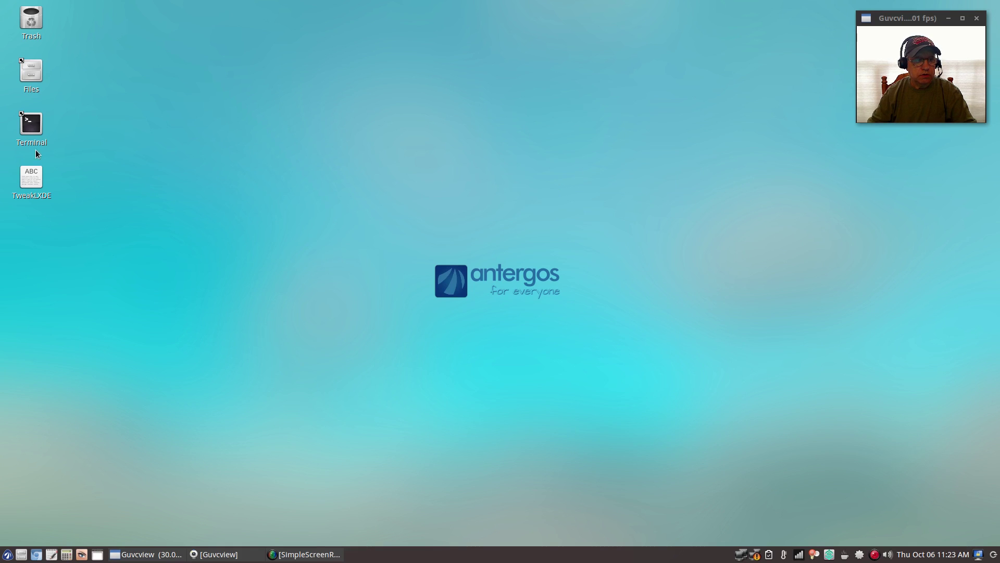
{"action": "double_click", "coordinate": [31, 125]}
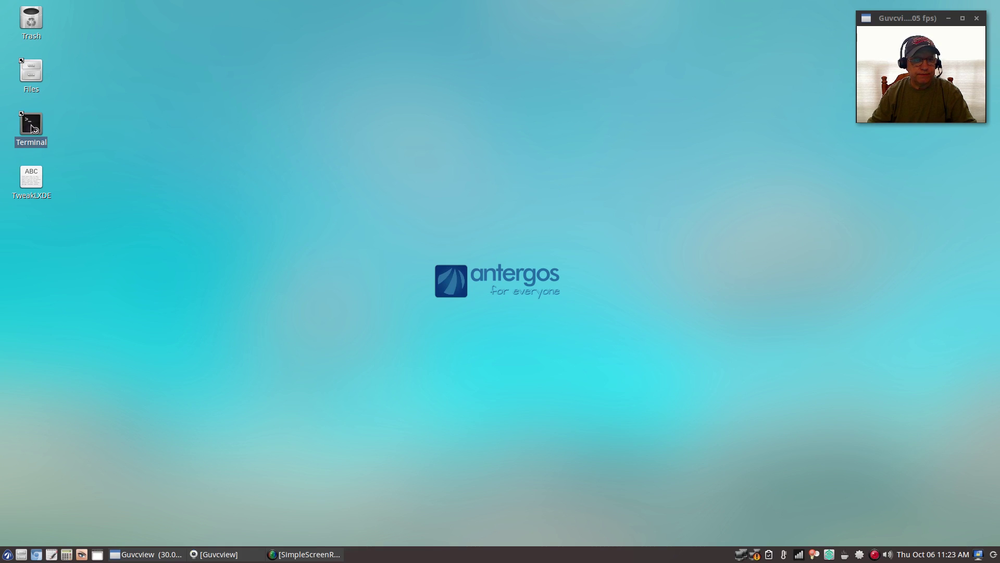
{"action": "type", "text": "sudo "}
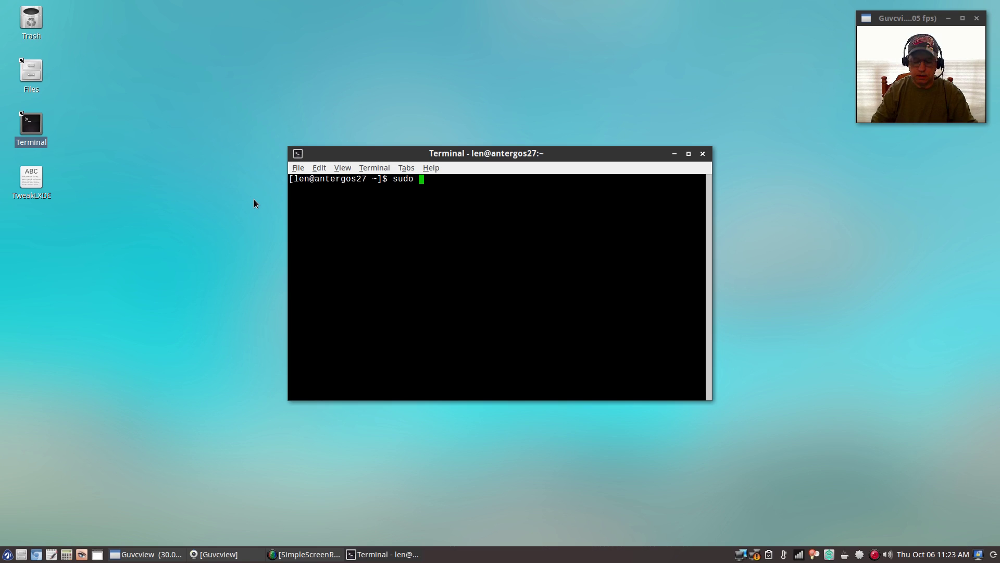
{"action": "type", "text": "pacman -S"}
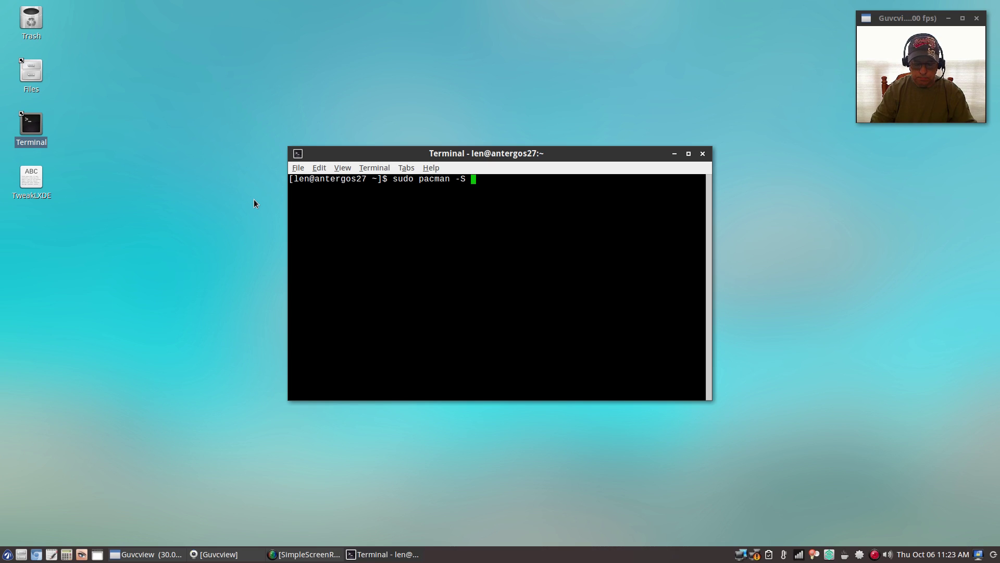
{"action": "type", "text": " obconf"}
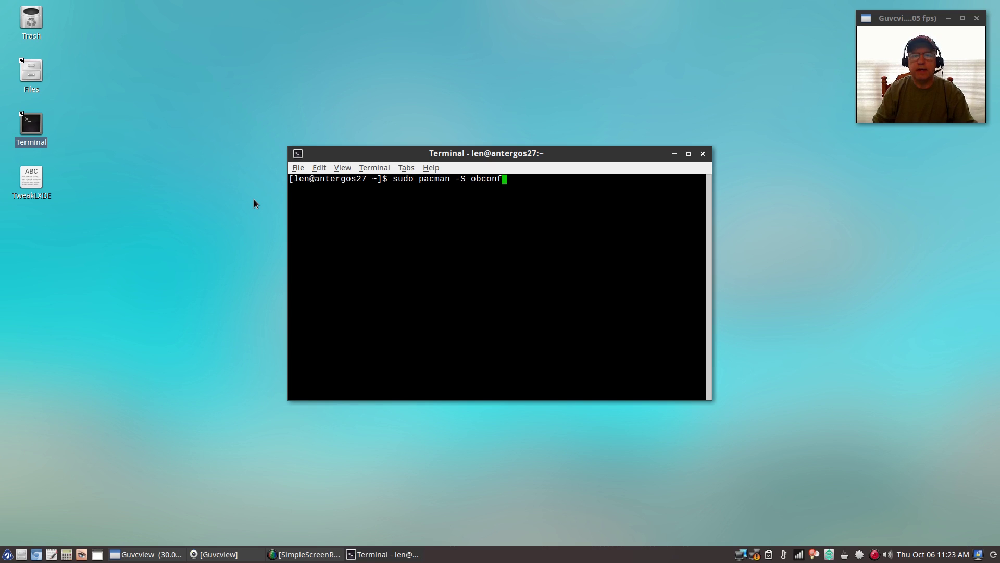
{"action": "key", "text": "Return"}
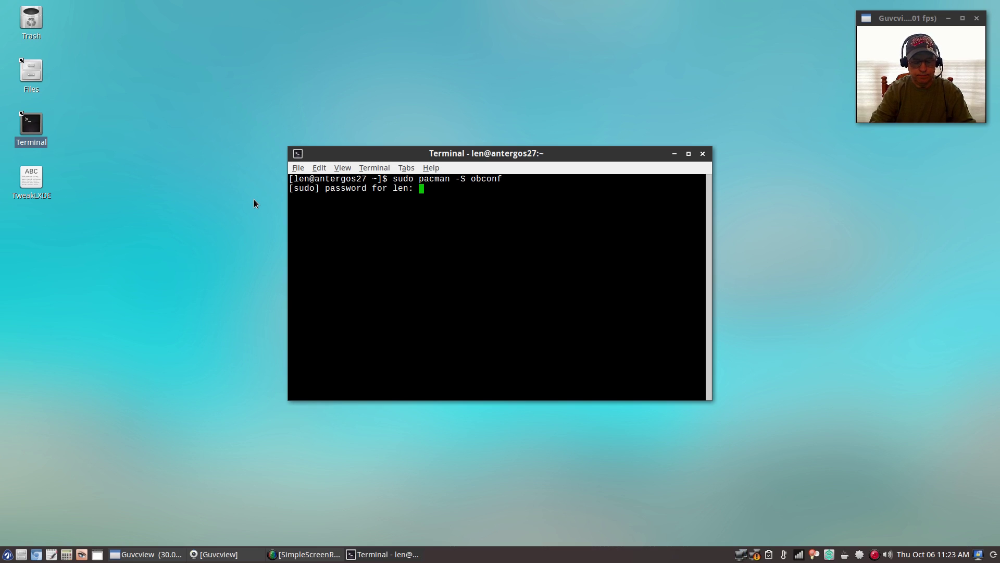
{"action": "key", "text": "Return"}
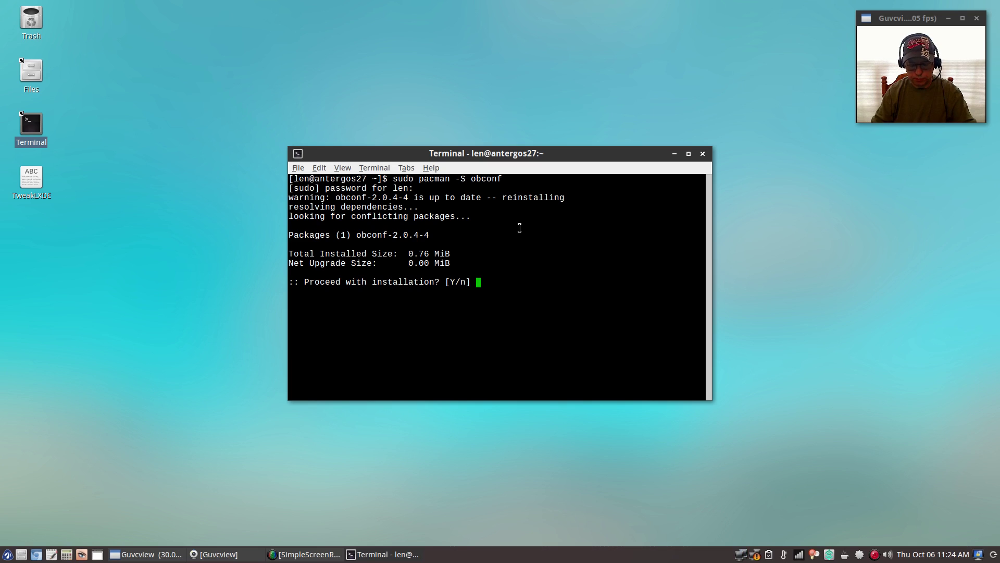
{"action": "type", "text": "n"}
{"action": "key", "text": "Return"}
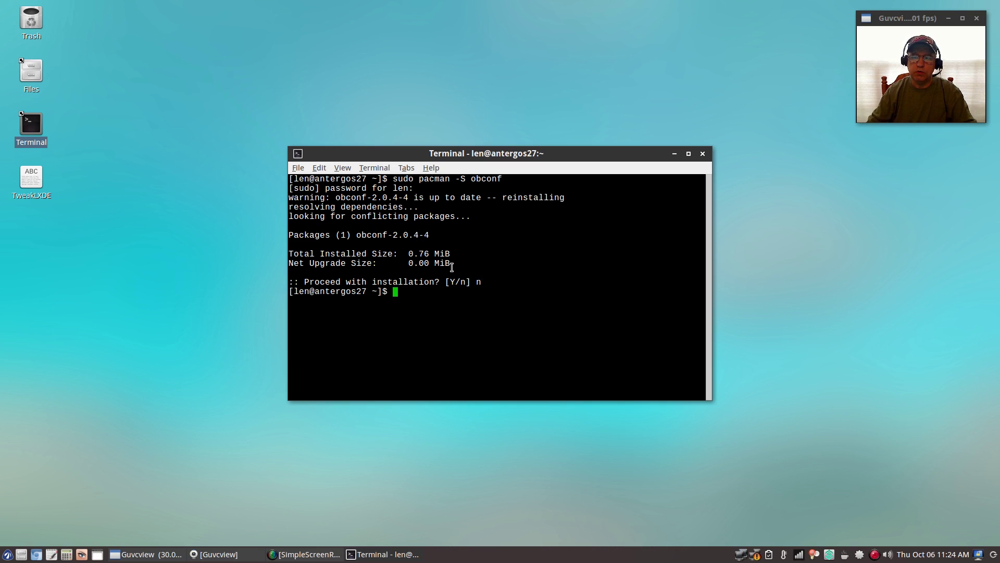
{"action": "left_click", "coordinate": [703, 154]}
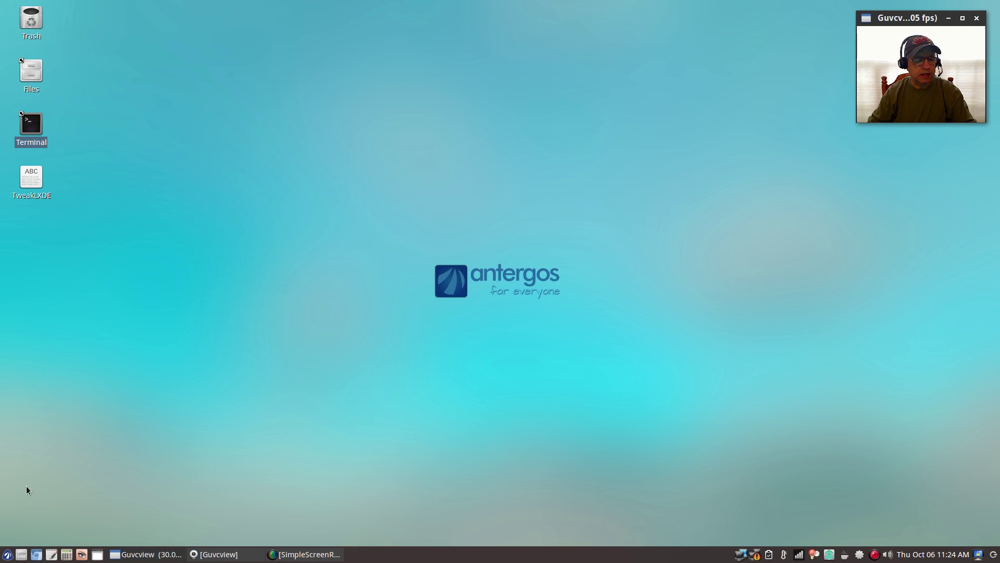
{"action": "left_click", "coordinate": [7, 554]}
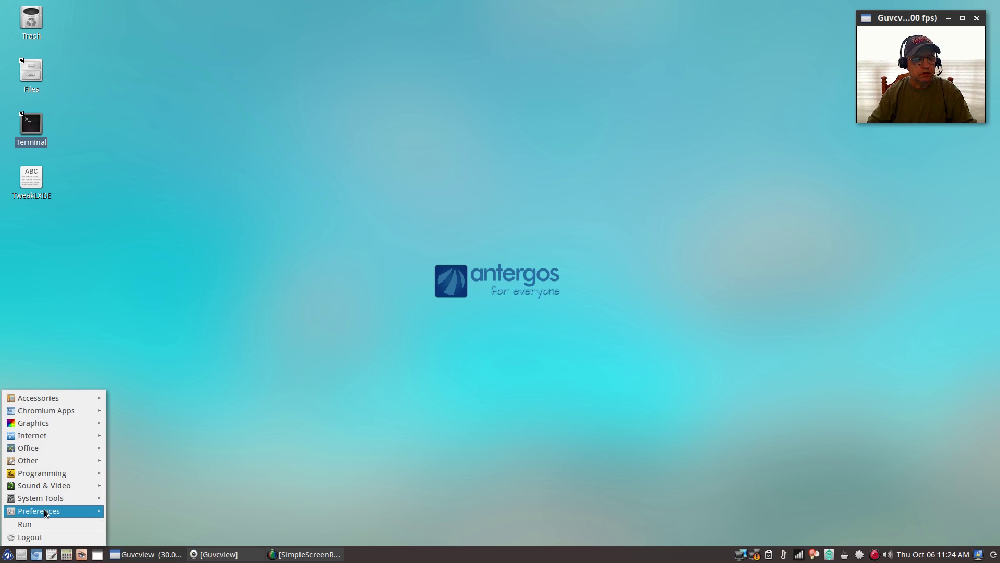
{"action": "mouse_move", "coordinate": [45, 513]}
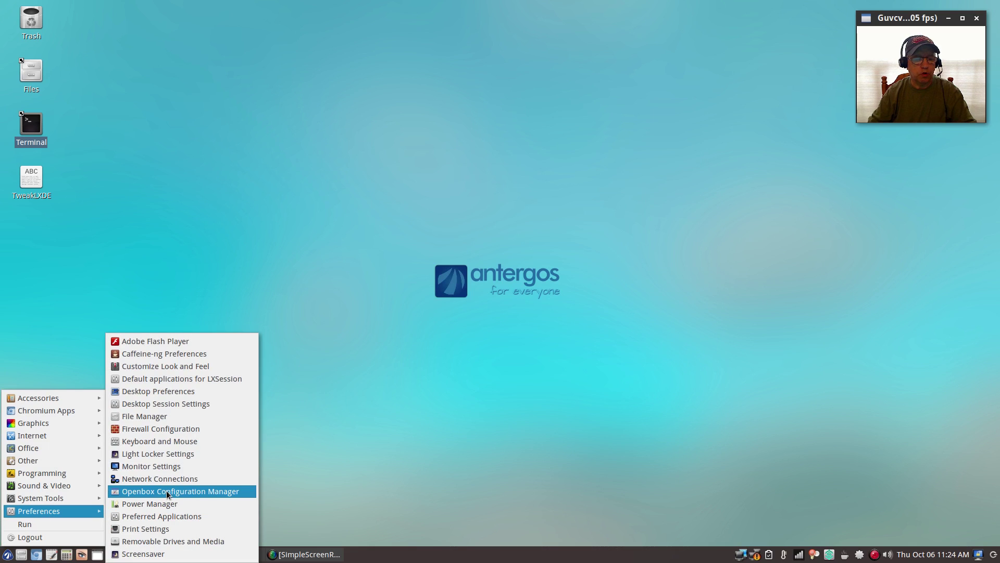
{"action": "left_click", "coordinate": [208, 493]}
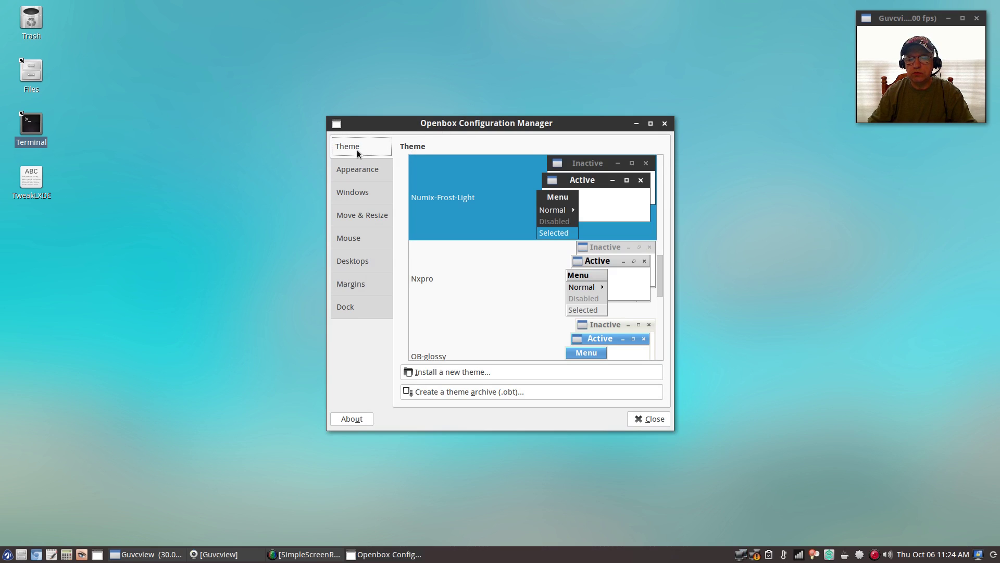
{"action": "left_click", "coordinate": [361, 171]}
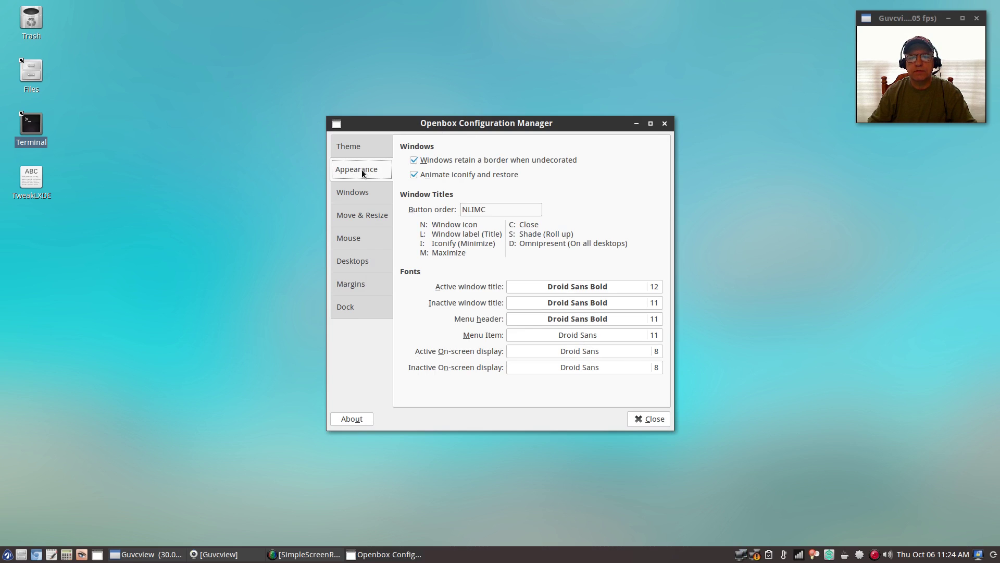
{"action": "left_click", "coordinate": [363, 193]}
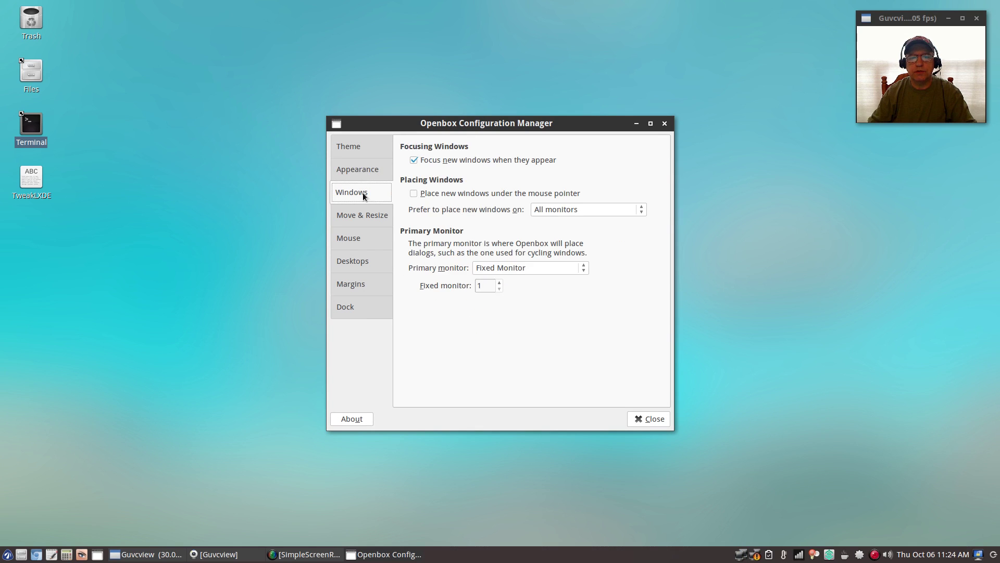
{"action": "left_click", "coordinate": [365, 220]}
{"action": "left_click", "coordinate": [366, 238]}
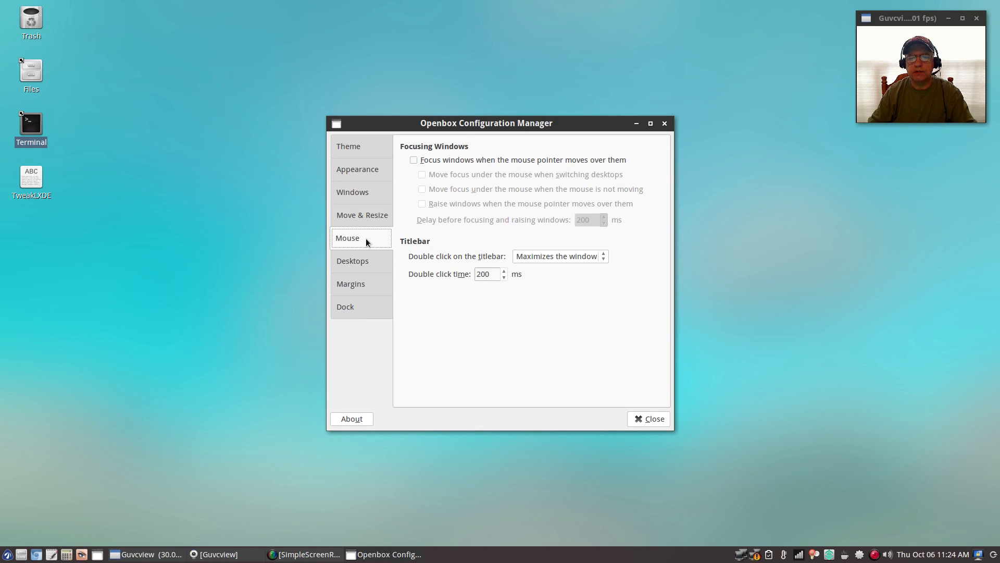
{"action": "left_click", "coordinate": [366, 265]}
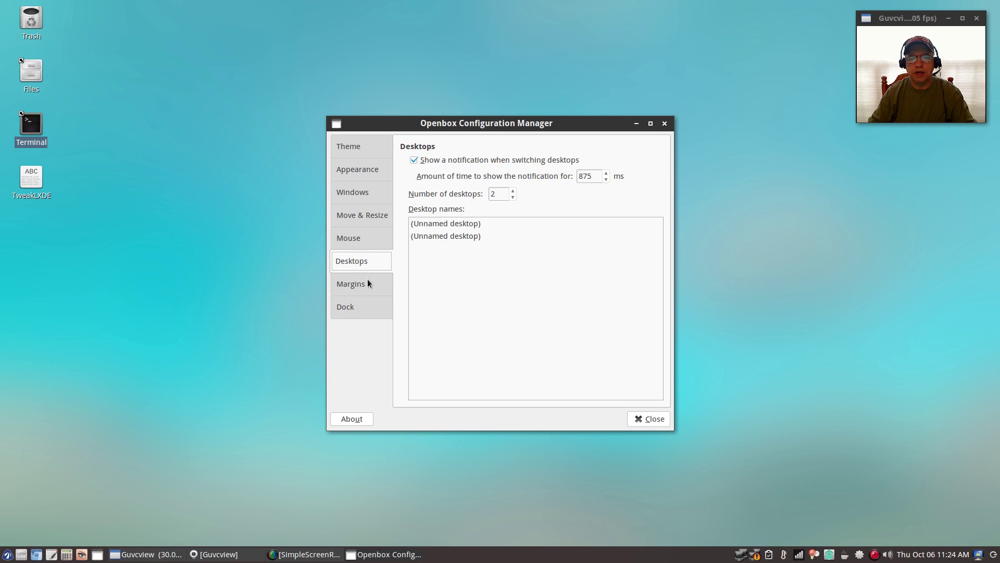
{"action": "left_click", "coordinate": [368, 283]}
{"action": "left_click", "coordinate": [367, 306]}
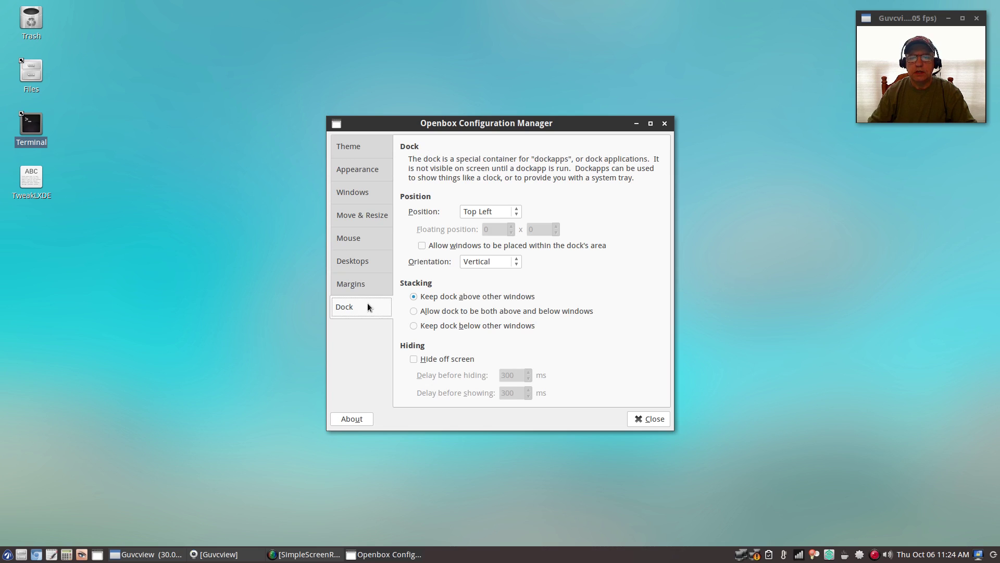
{"action": "left_click", "coordinate": [368, 147]}
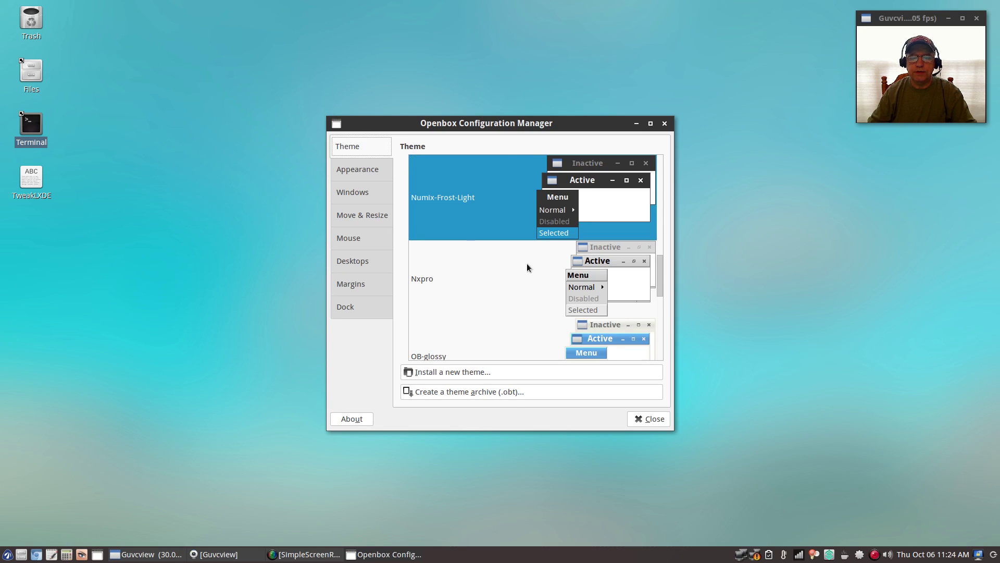
{"action": "left_click", "coordinate": [665, 124]}
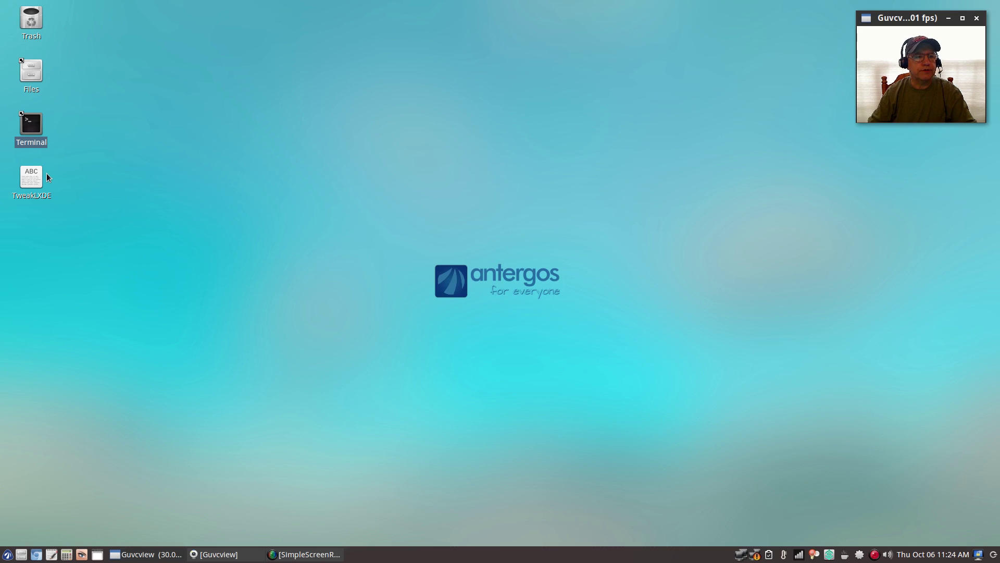
{"action": "double_click", "coordinate": [36, 133]}
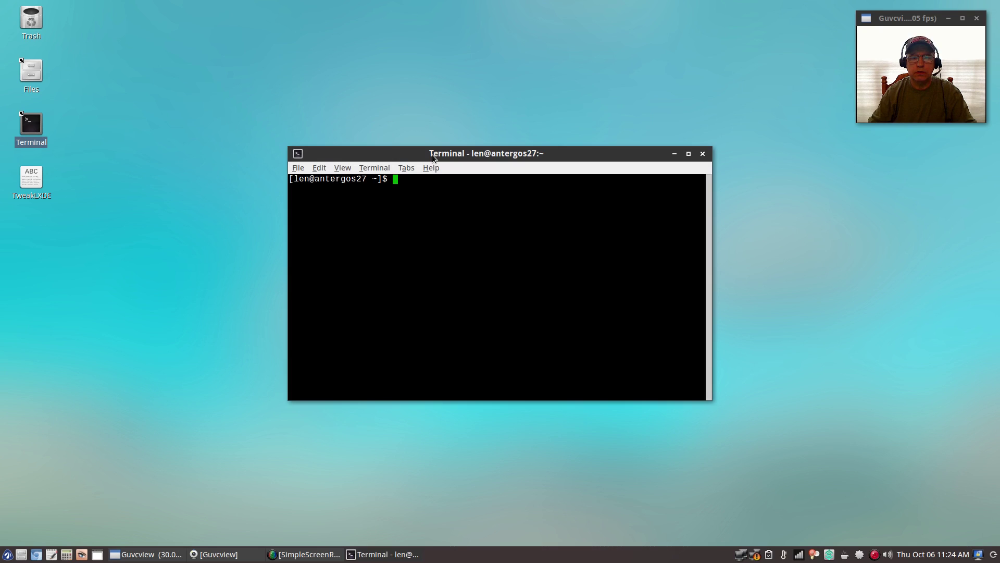
{"action": "key", "text": "Up"}
{"action": "key", "text": "Up"}
{"action": "key", "text": "Up"}
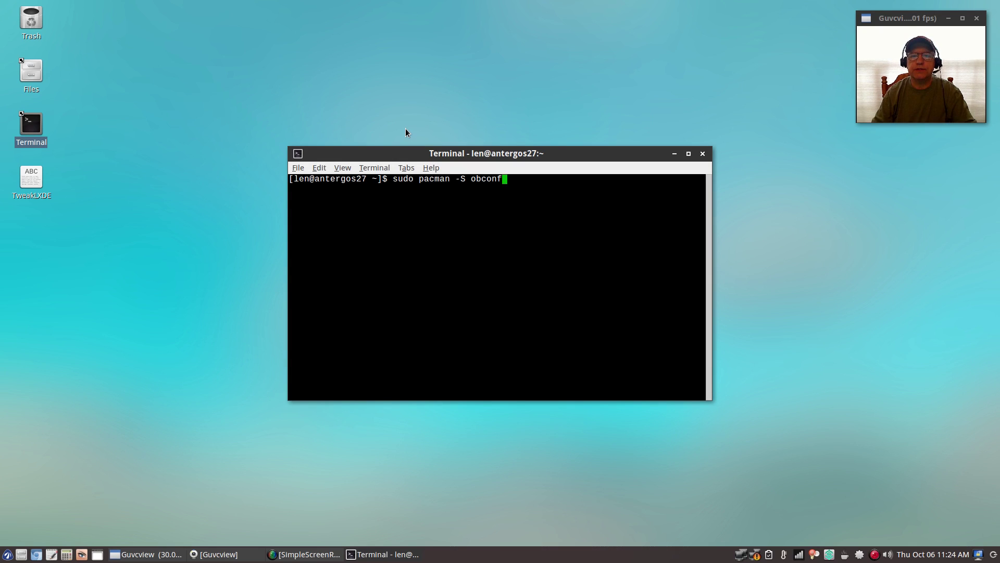
{"action": "key", "text": "Up"}
{"action": "key", "text": "Up"}
{"action": "key", "text": "Up"}
{"action": "key", "text": "Up"}
{"action": "key", "text": "Up"}
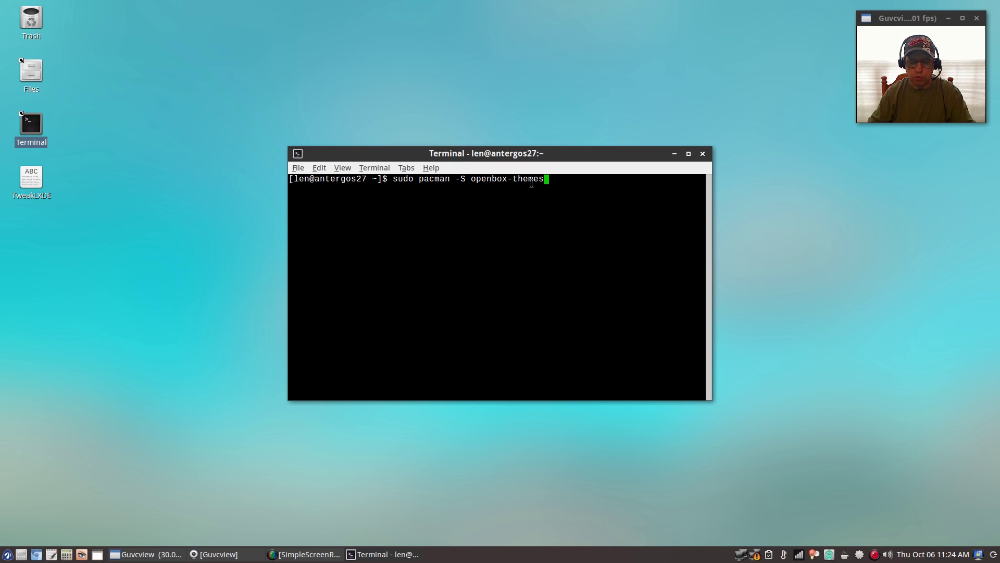
{"action": "left_click", "coordinate": [702, 155]}
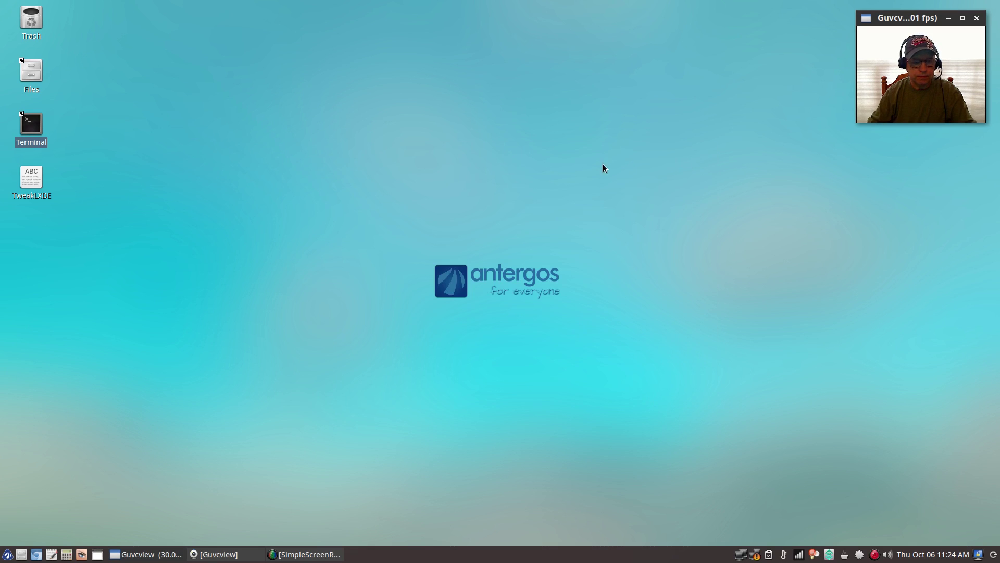
{"action": "left_click", "coordinate": [281, 233]}
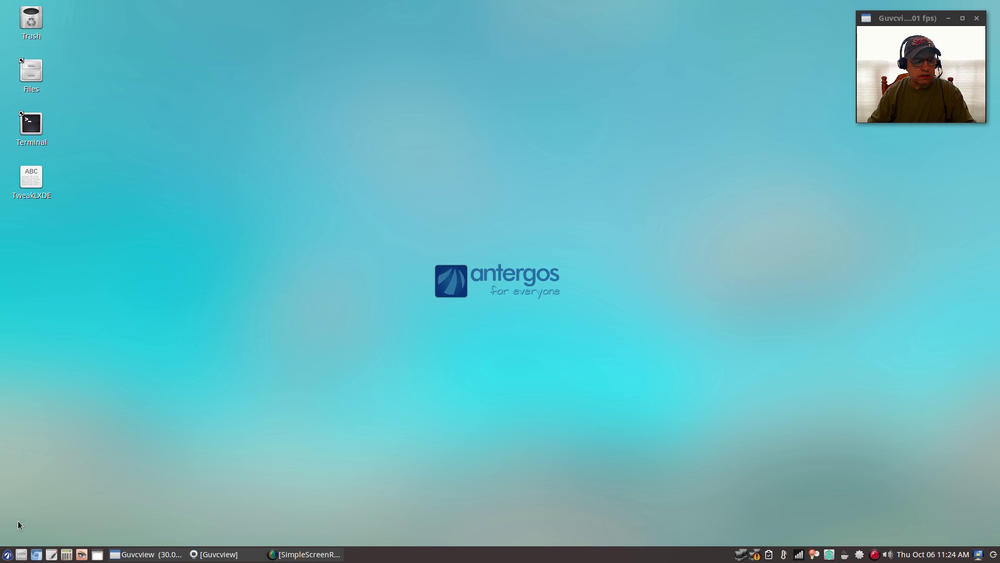
{"action": "left_click", "coordinate": [7, 553]}
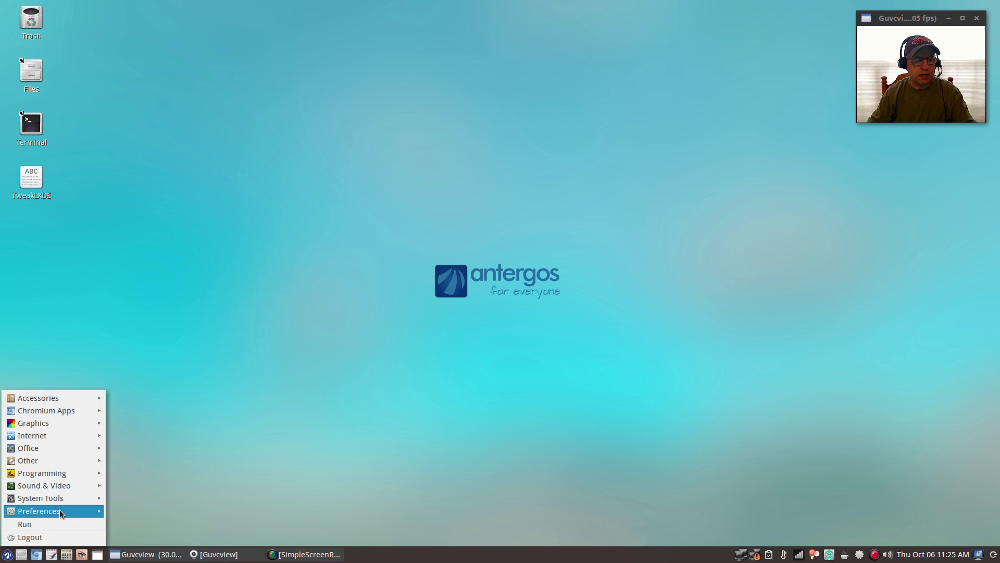
{"action": "mouse_move", "coordinate": [60, 510]}
{"action": "left_click", "coordinate": [155, 489]}
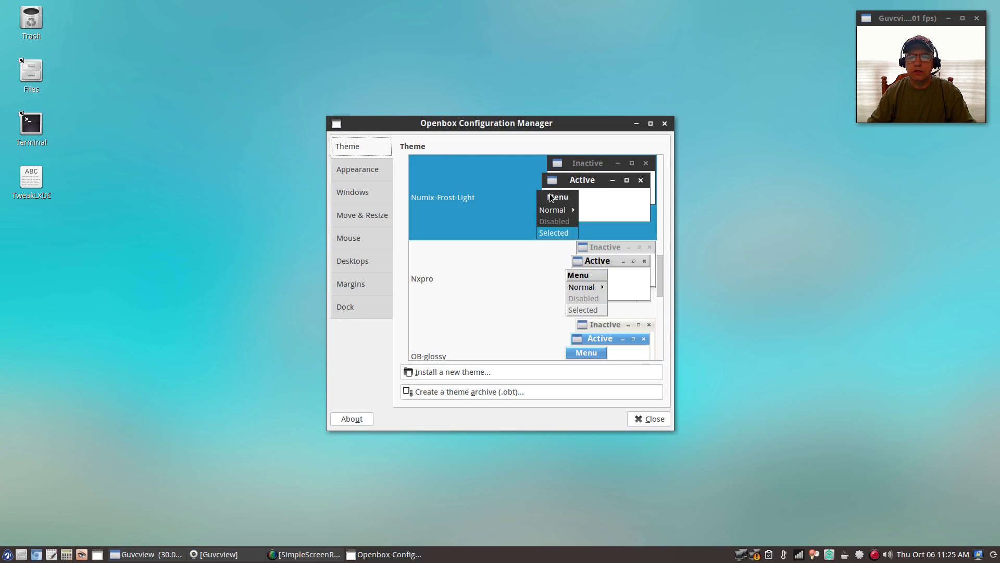
{"action": "left_click_drag", "start_coordinate": [658, 270], "coordinate": [667, 346]}
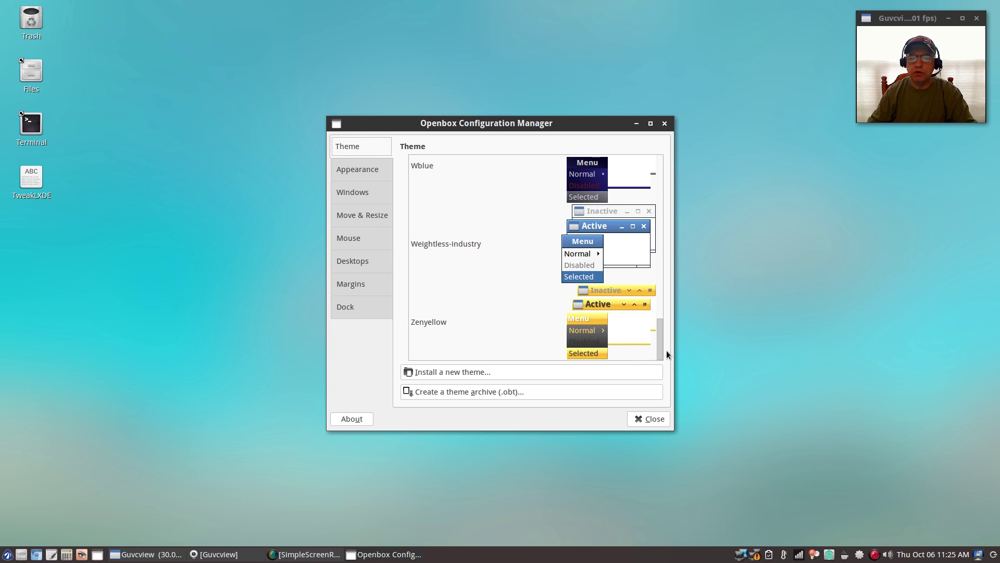
{"action": "left_click", "coordinate": [664, 124]}
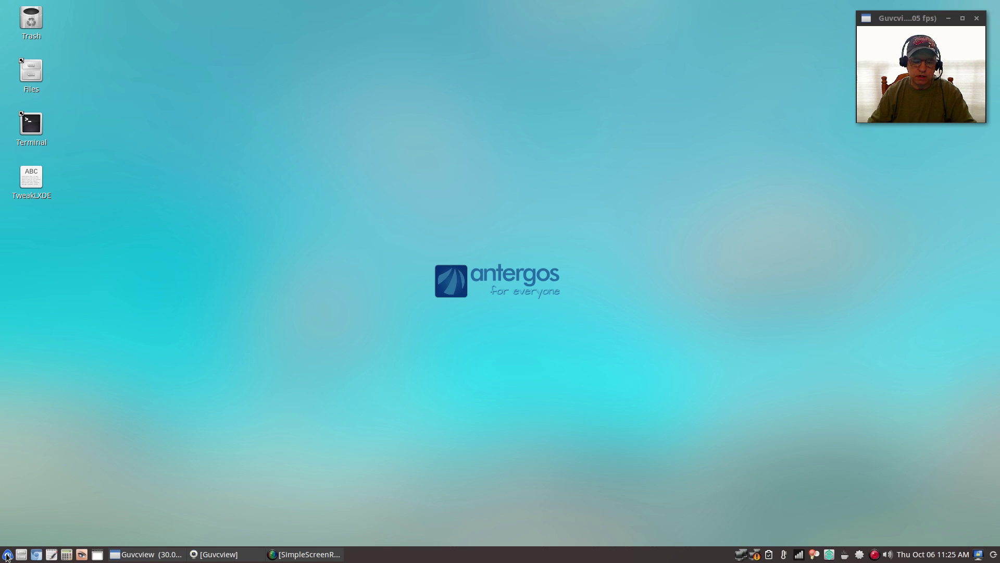
Open LXSession's Default applications settings from the Preferences menu
{"action": "left_click", "coordinate": [7, 555]}
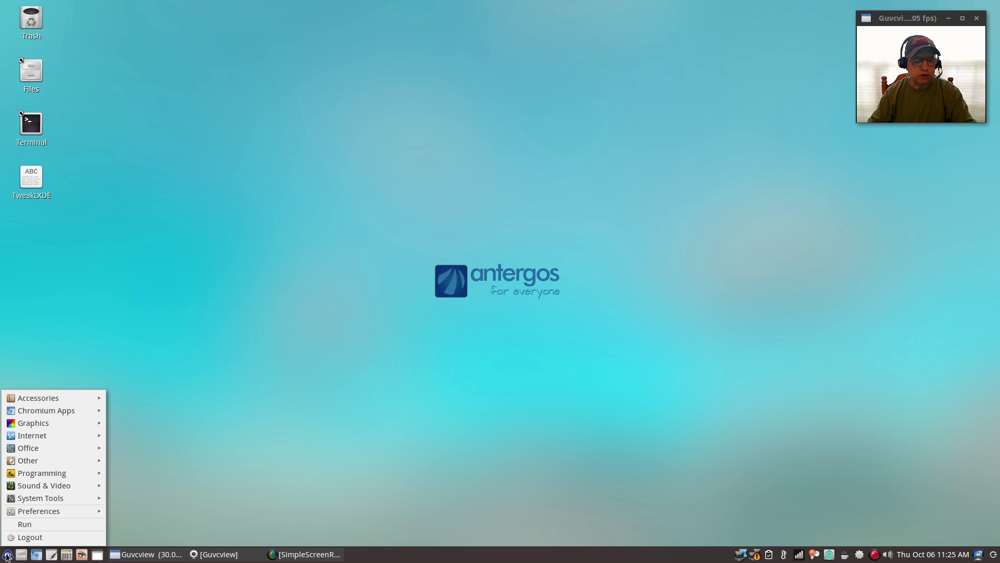
{"action": "mouse_move", "coordinate": [57, 511]}
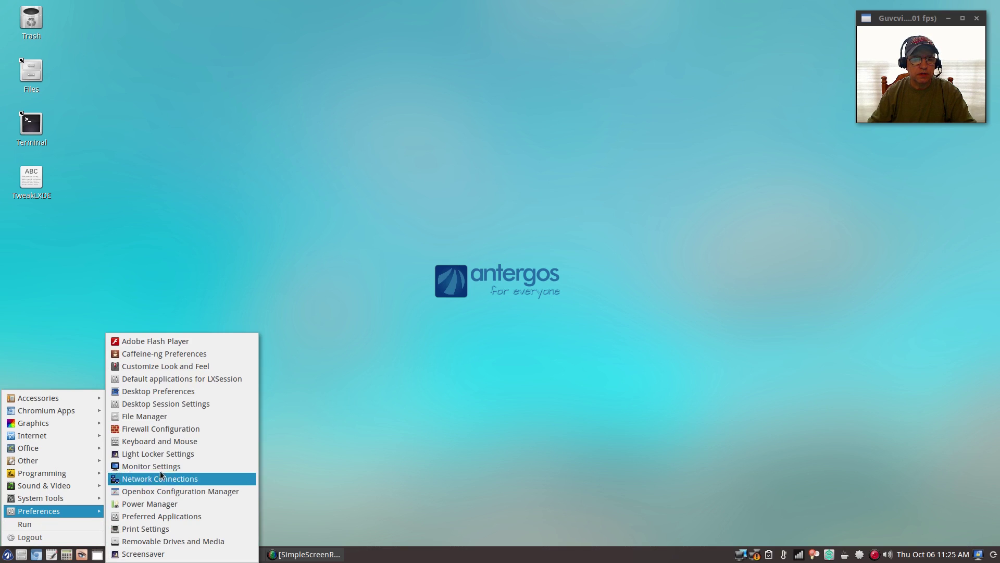
{"action": "left_click", "coordinate": [171, 380]}
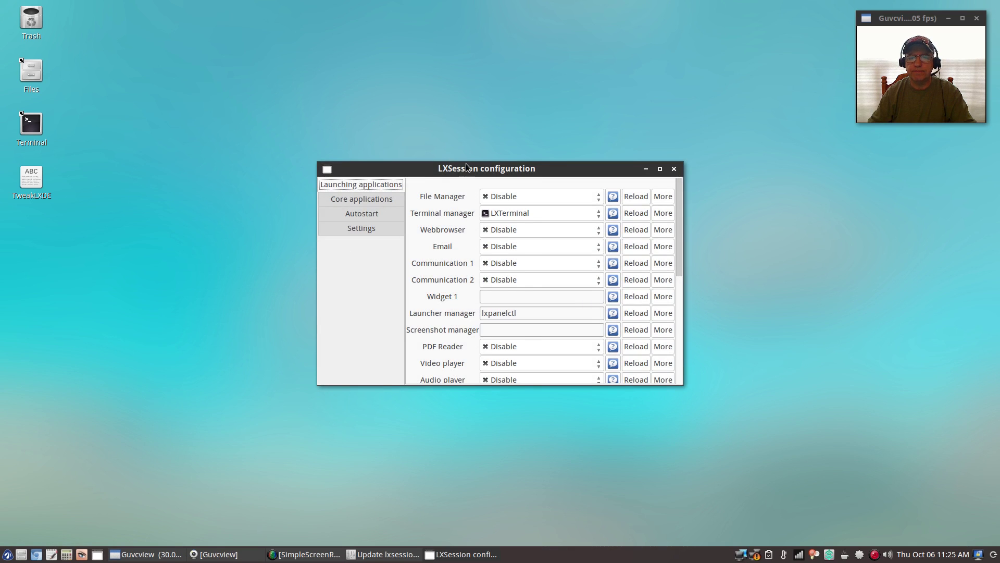
{"action": "left_click_drag", "start_coordinate": [464, 167], "coordinate": [517, 181]}
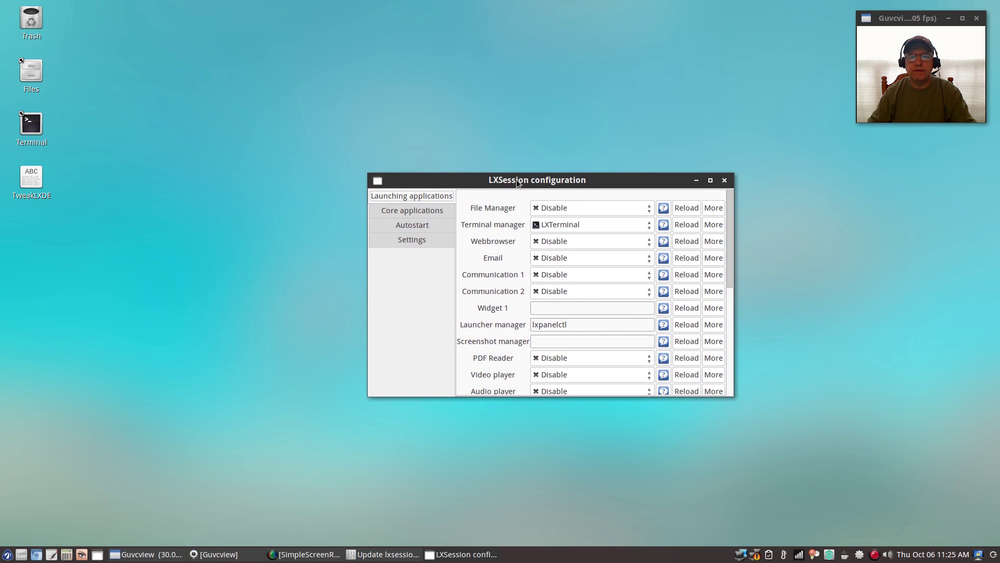
Browse the Autostart, Launching and Core applications pages, then enlarge the window on Autostart
{"action": "left_click", "coordinate": [420, 227]}
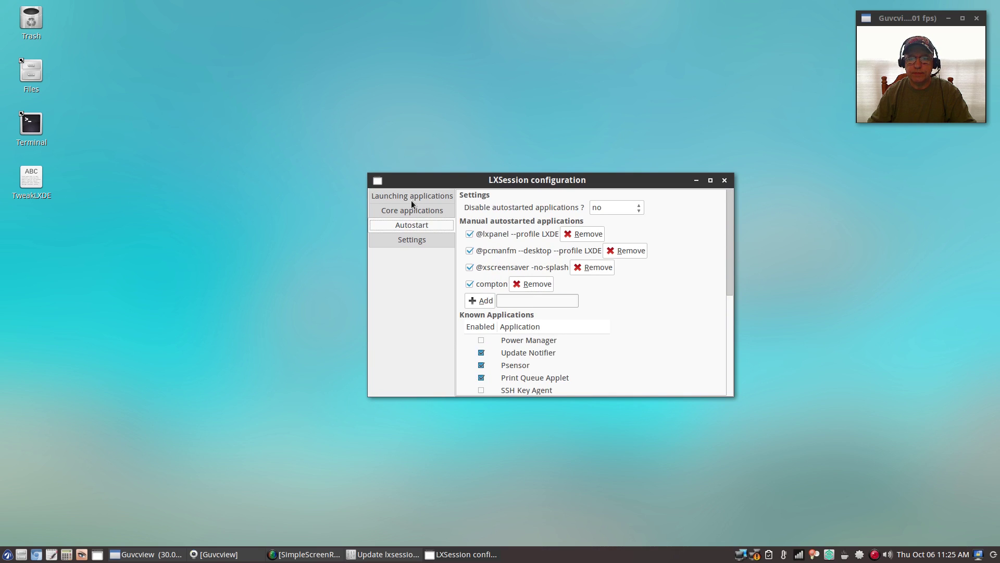
{"action": "left_click", "coordinate": [415, 196]}
{"action": "left_click", "coordinate": [416, 208]}
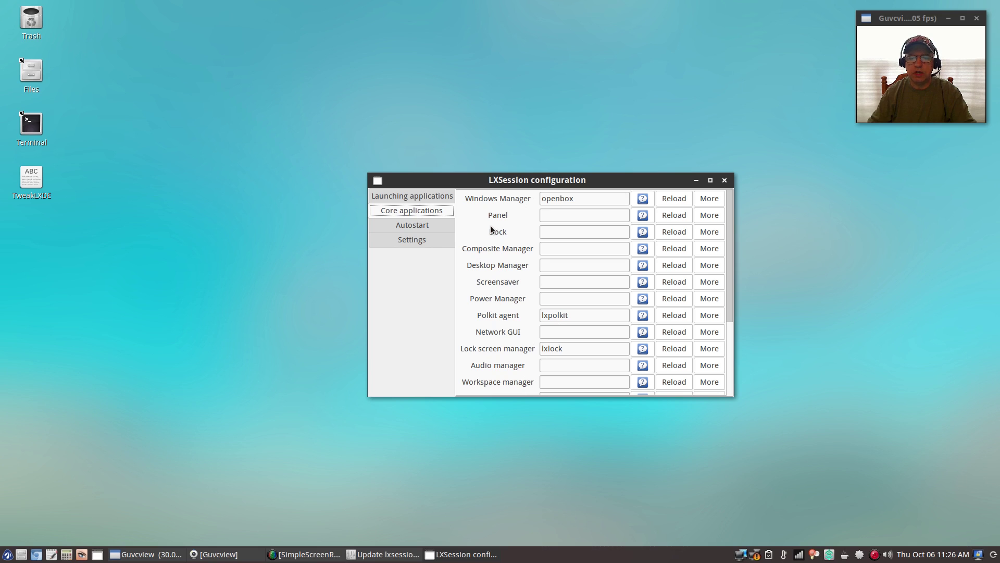
{"action": "left_click", "coordinate": [401, 223]}
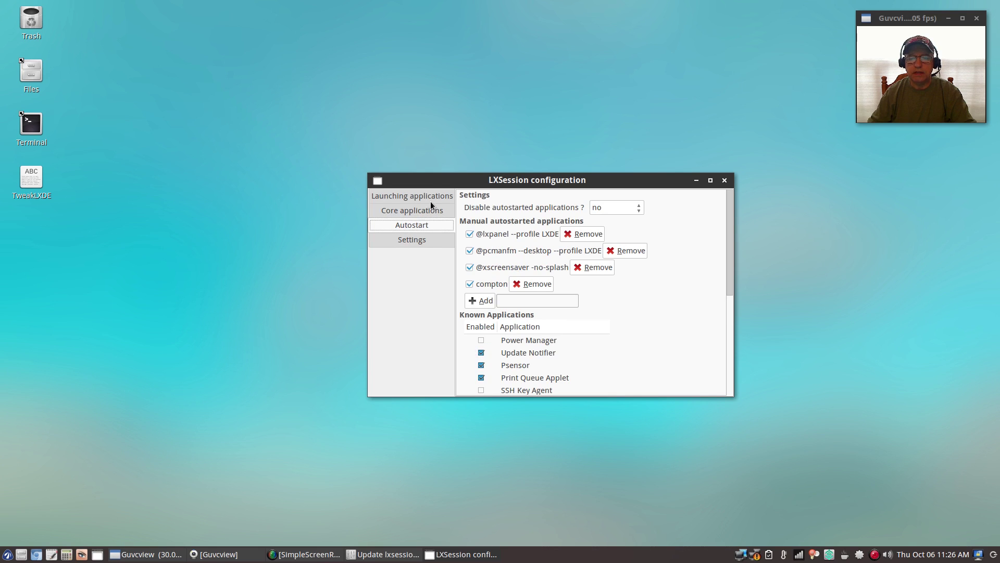
{"action": "left_click_drag", "start_coordinate": [371, 174], "coordinate": [366, 11]}
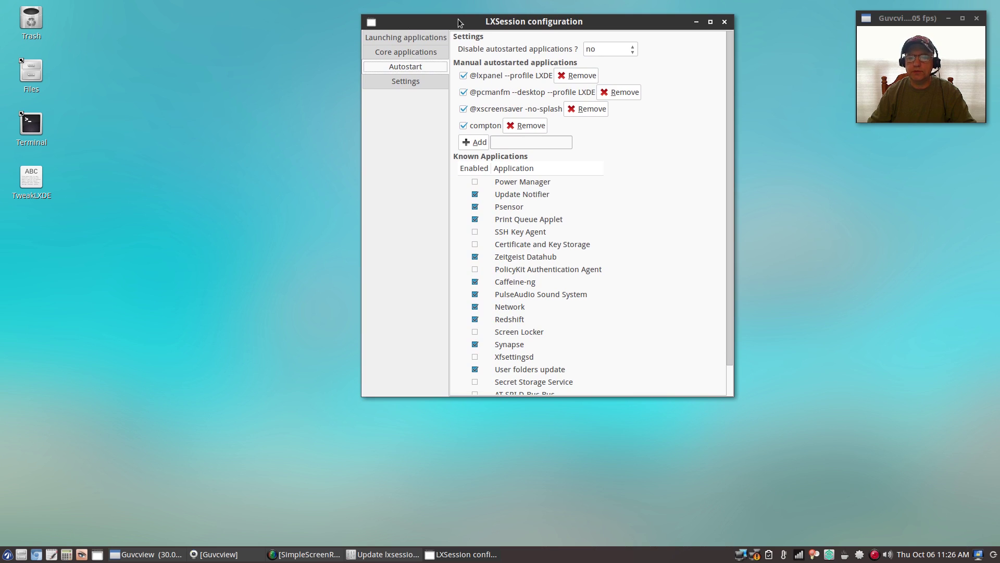
{"action": "left_click_drag", "start_coordinate": [458, 19], "coordinate": [468, 91]}
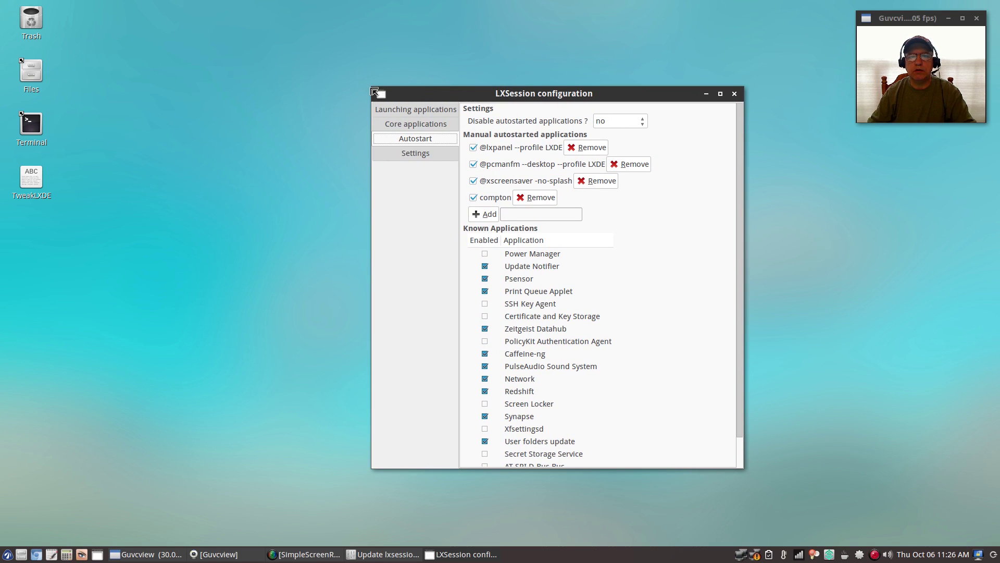
{"action": "left_click_drag", "start_coordinate": [371, 87], "coordinate": [370, 53]}
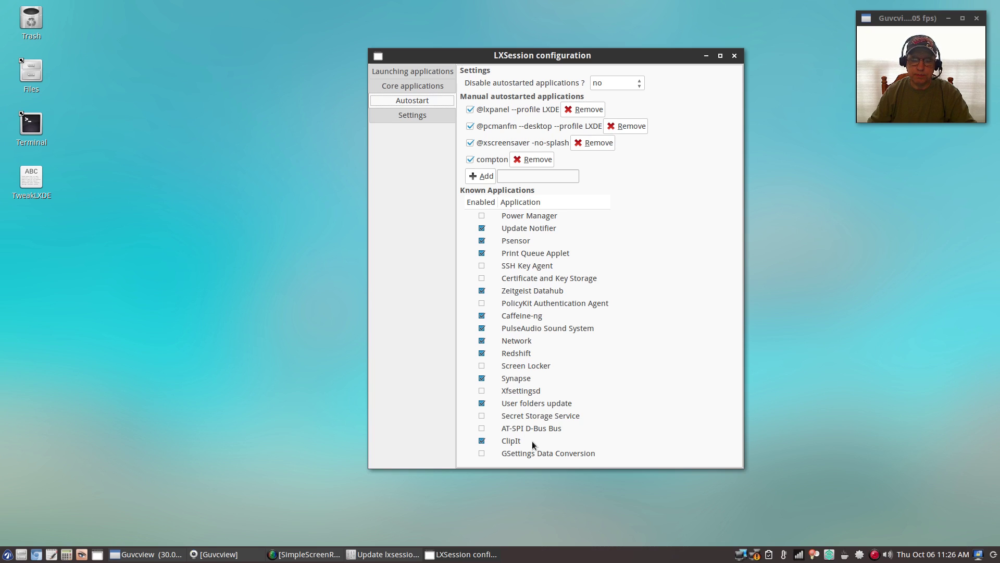
Type plank in the autostart Add field, delete it again, and close LXSession configuration
{"action": "left_click", "coordinate": [510, 176]}
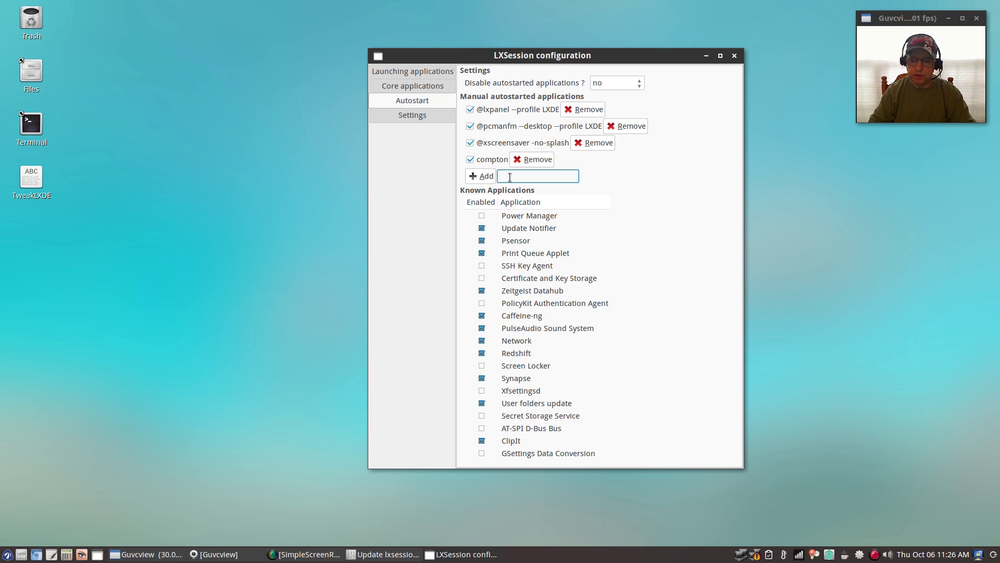
{"action": "type", "text": "plan"}
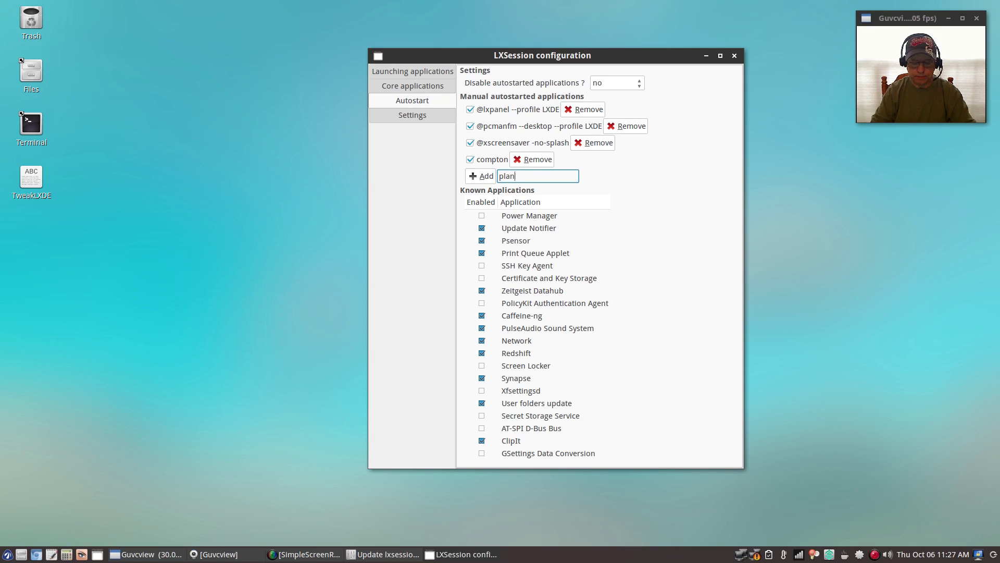
{"action": "type", "text": "k"}
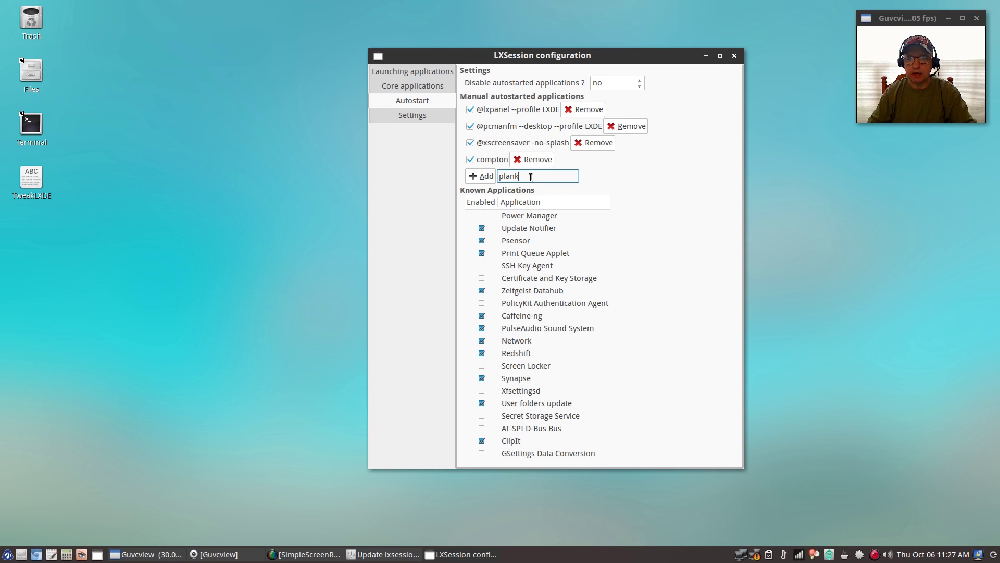
{"action": "left_click_drag", "start_coordinate": [527, 177], "coordinate": [499, 177]}
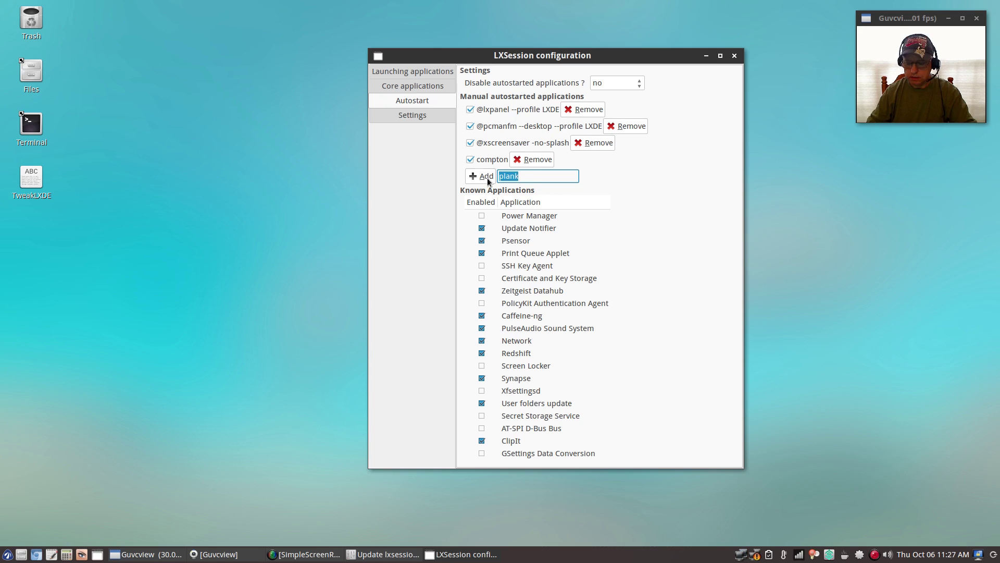
{"action": "key", "text": "BackSpace"}
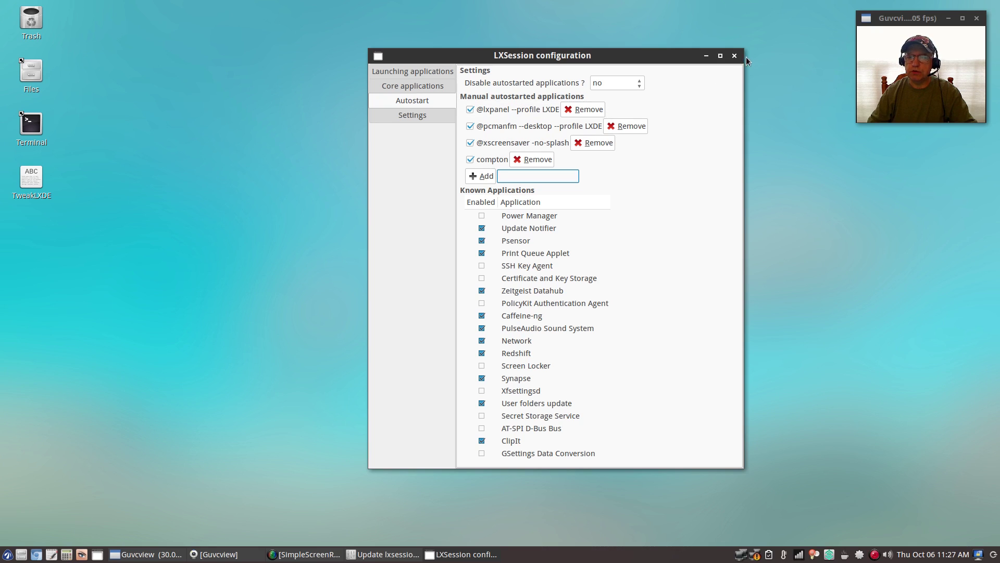
{"action": "left_click", "coordinate": [730, 57]}
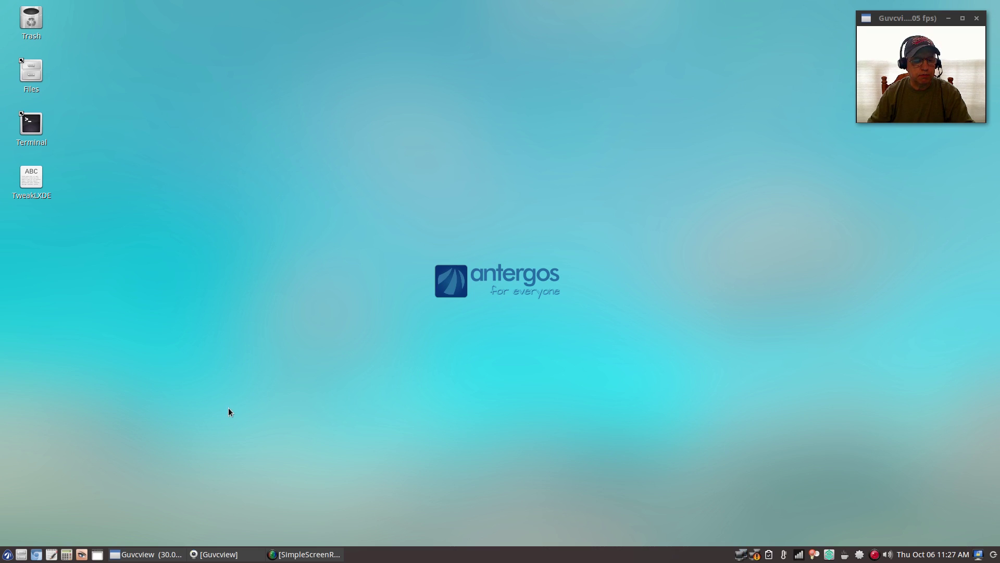
{"action": "left_click", "coordinate": [209, 555]}
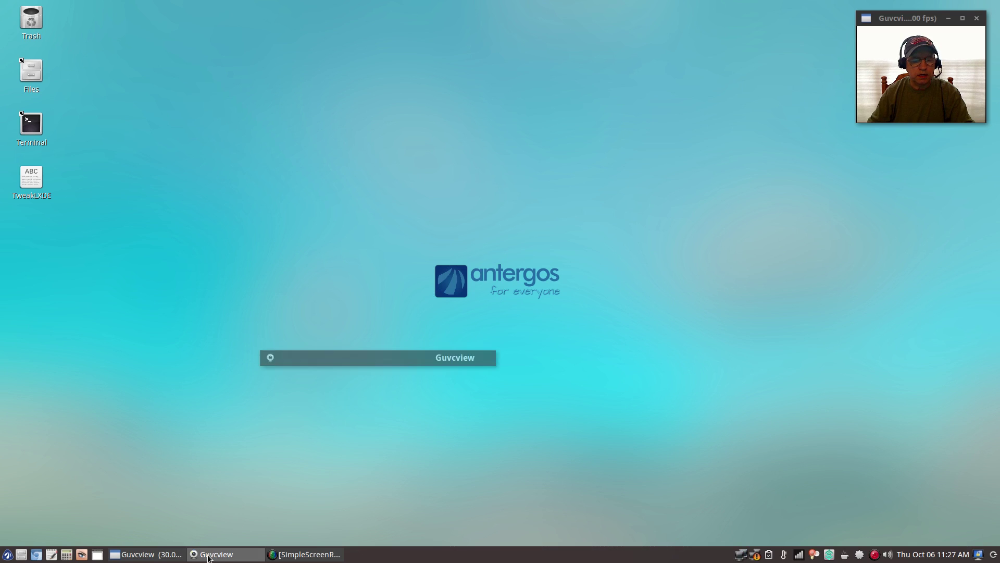
{"action": "left_click", "coordinate": [208, 556]}
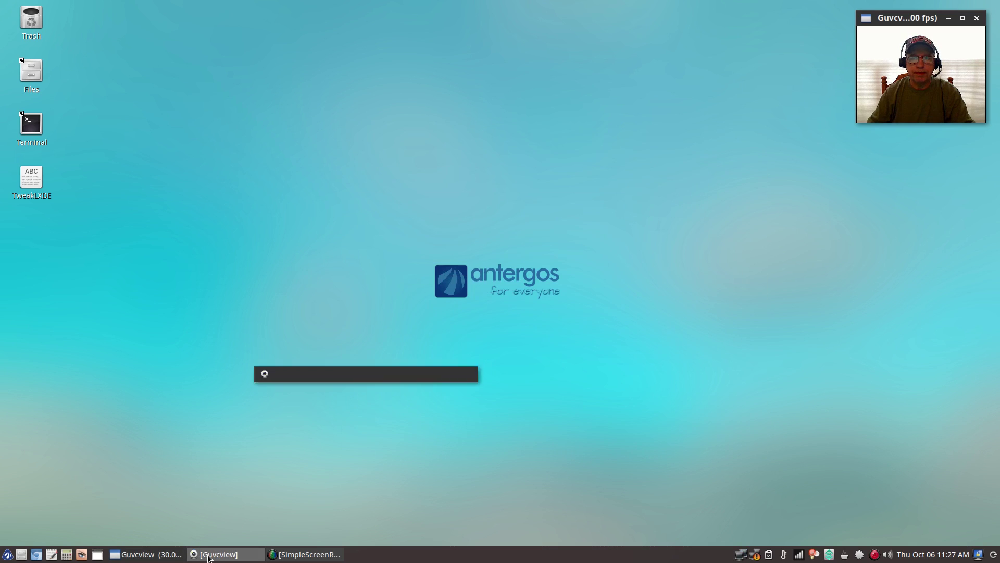
{"action": "left_click", "coordinate": [22, 554]}
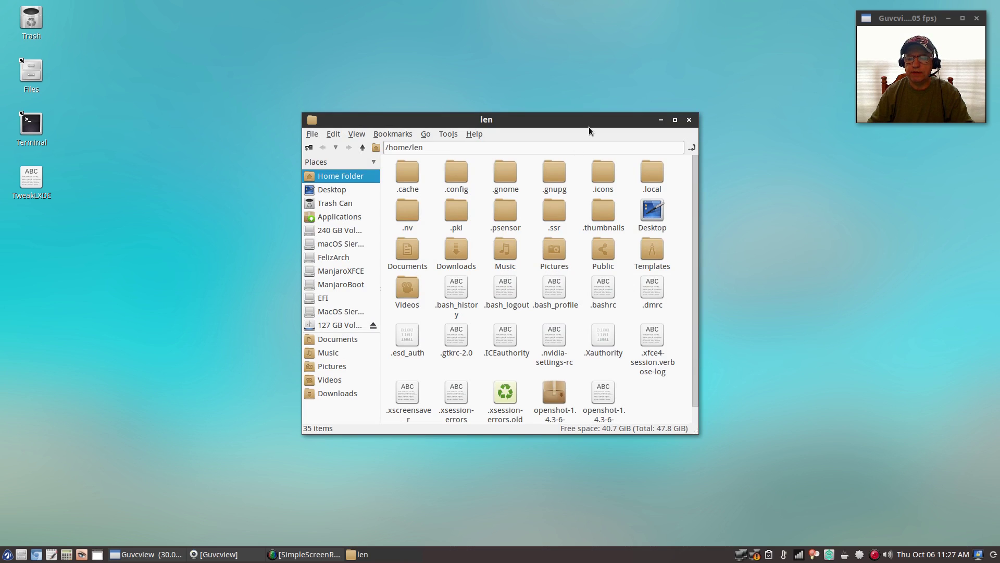
{"action": "left_click", "coordinate": [690, 119]}
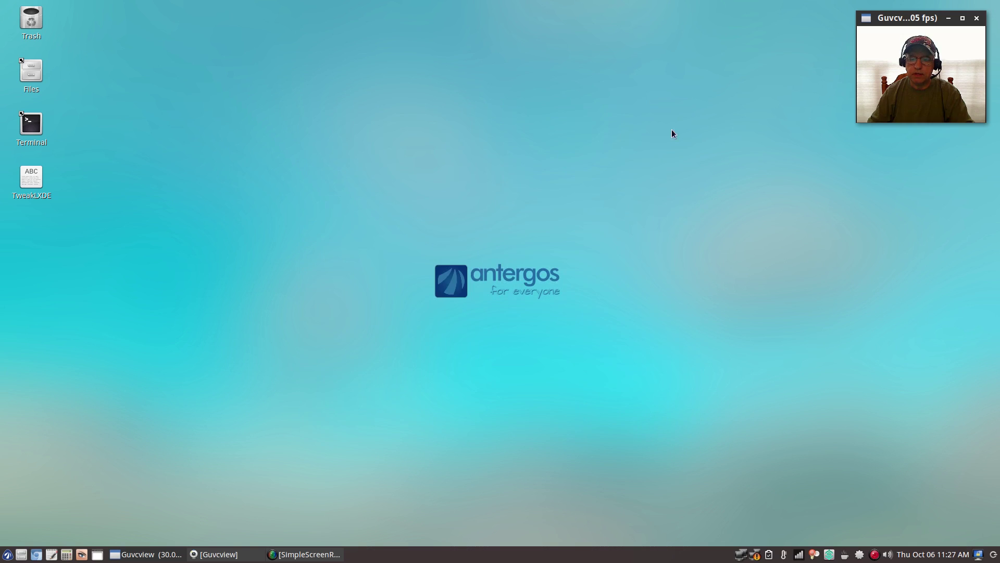